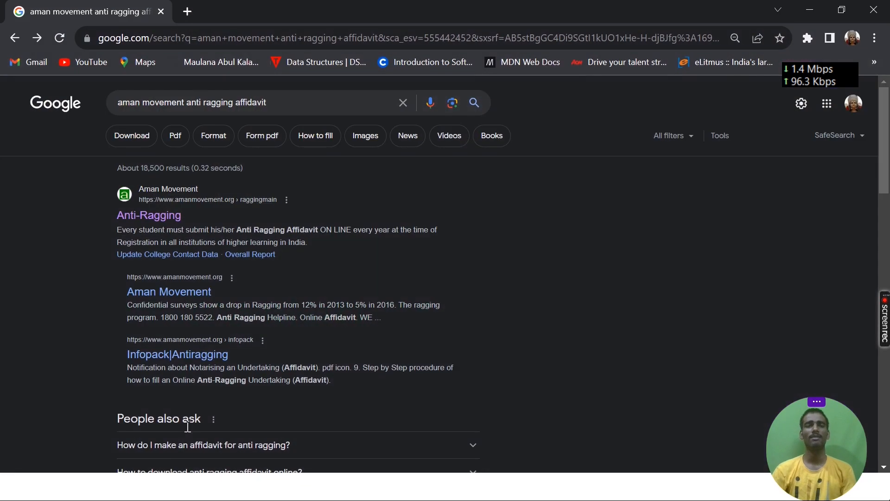
# Open the Aman Movement Anti-Ragging page from the search results.
pyautogui.click(295, 102)
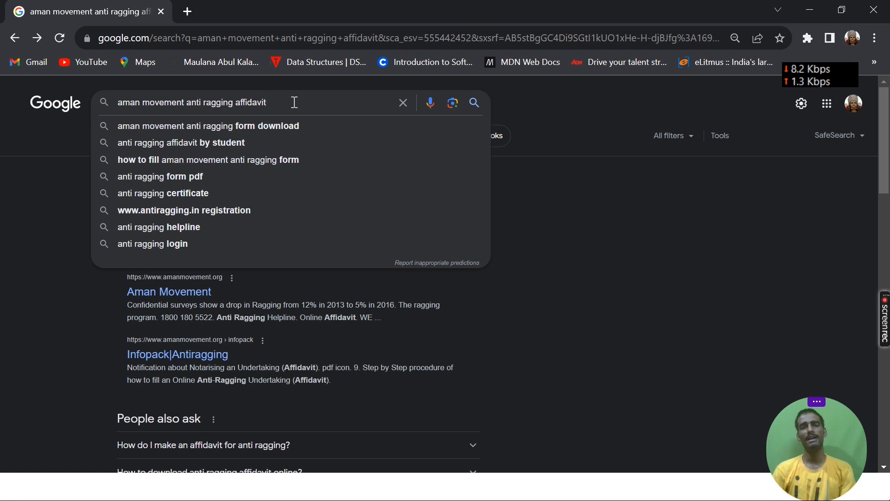
pyautogui.click(568, 227)
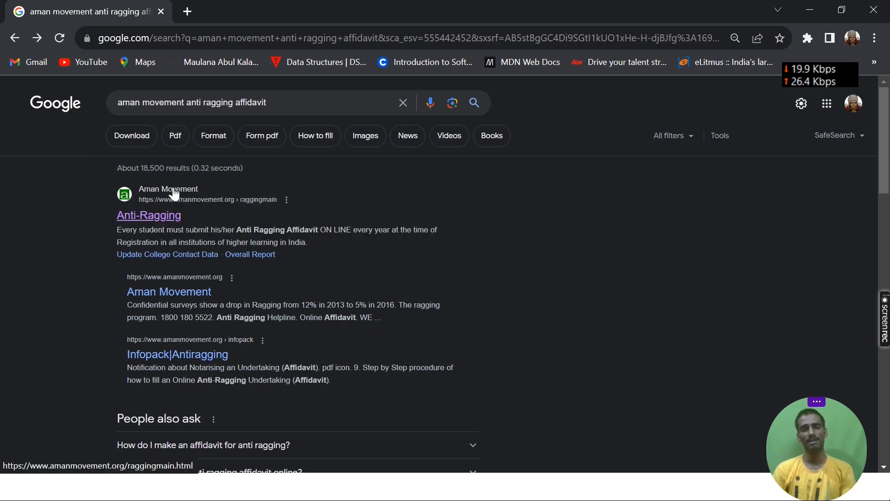
pyautogui.click(168, 212)
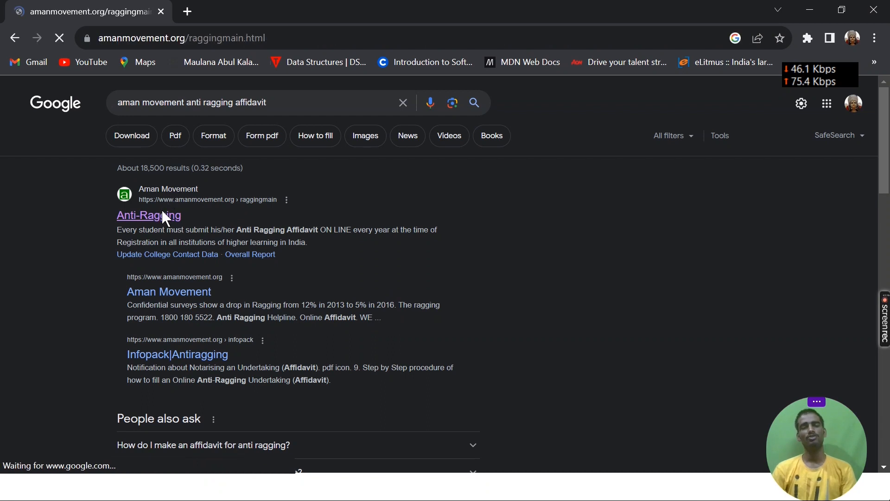
# Open the online affidavit form page from the Online Affidavit section of the Anti-Ragging page.
pyautogui.scroll(-10, 467, 353)
pyautogui.scroll(10, 467, 353)
pyautogui.scroll(2, 468, 347)
pyautogui.scroll(-6, 453, 341)
pyautogui.scroll(6, 452, 338)
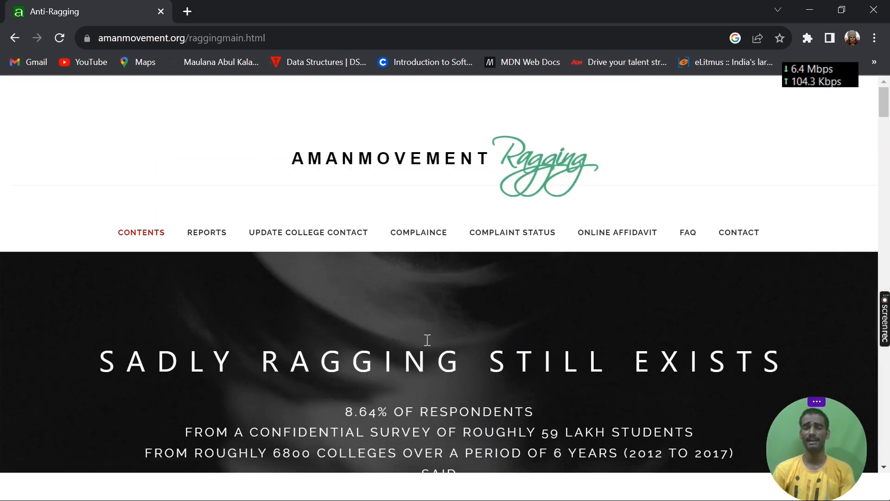
pyautogui.scroll(-5, 424, 343)
pyautogui.scroll(5, 425, 347)
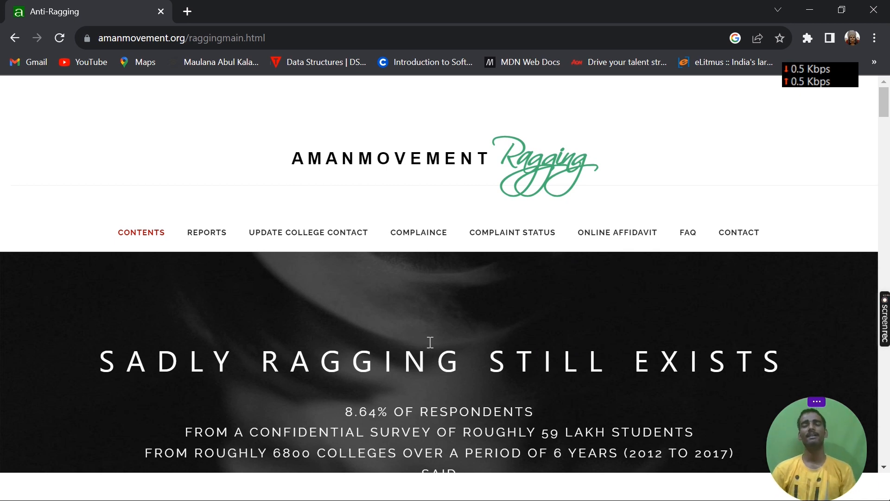
pyautogui.scroll(-10, 430, 342)
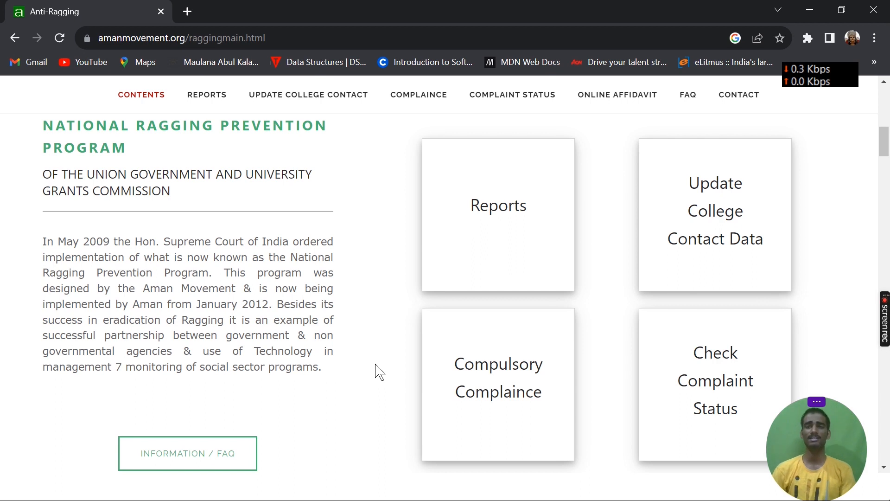
pyautogui.scroll(8, 424, 395)
pyautogui.scroll(-16, 424, 395)
pyautogui.scroll(-3, 425, 401)
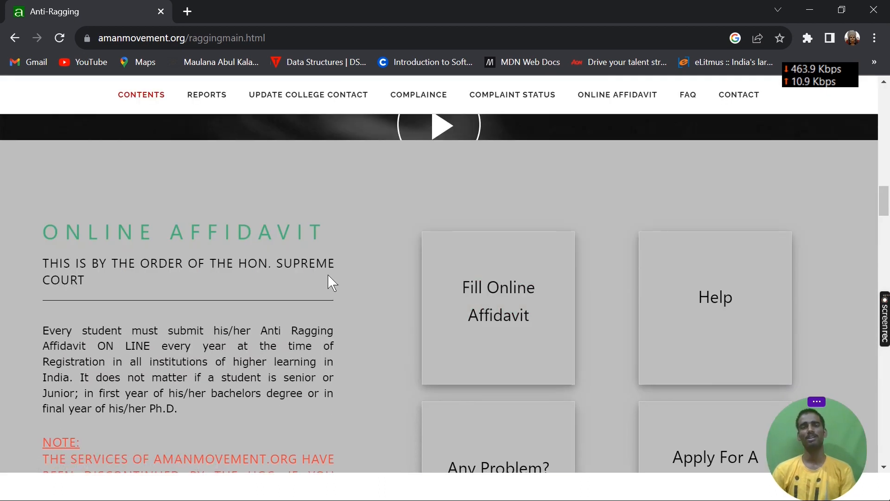
pyautogui.click(491, 324)
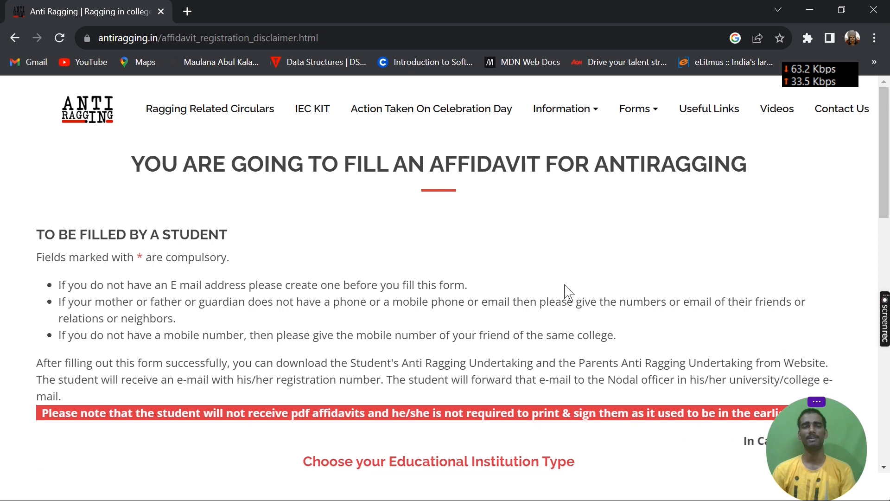
# Choose Affiliated College as the educational institution type to open its affidavit registration form.
pyautogui.scroll(-2, 567, 292)
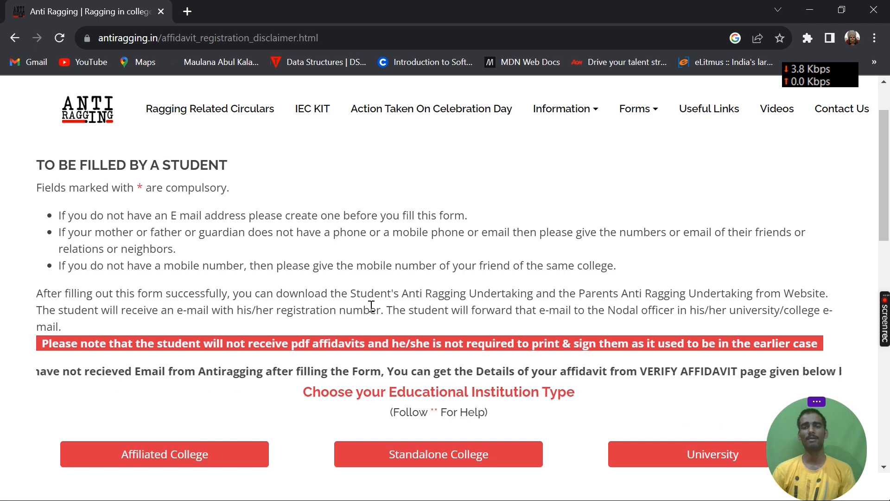
pyautogui.scroll(-1, 371, 306)
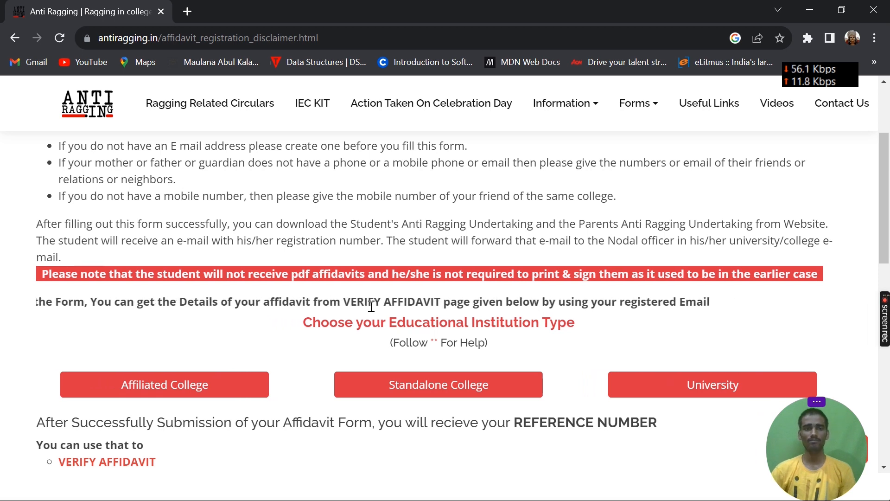
pyautogui.scroll(-1, 369, 302)
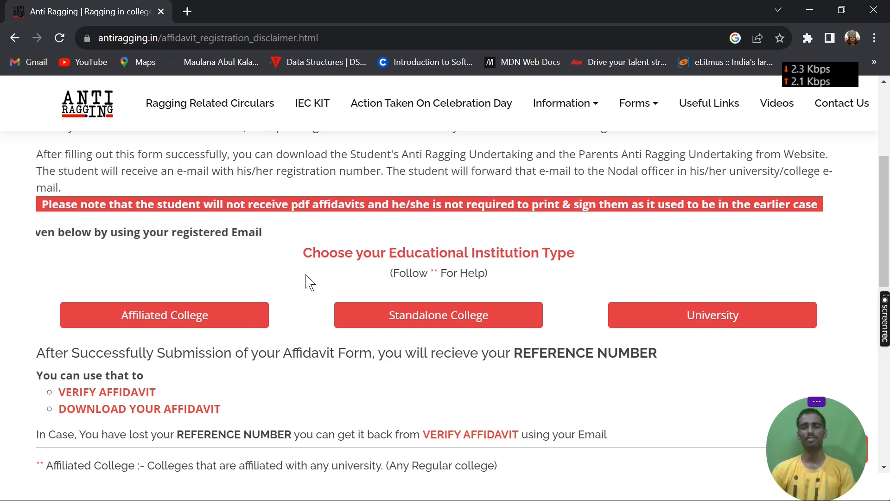
pyautogui.click(189, 318)
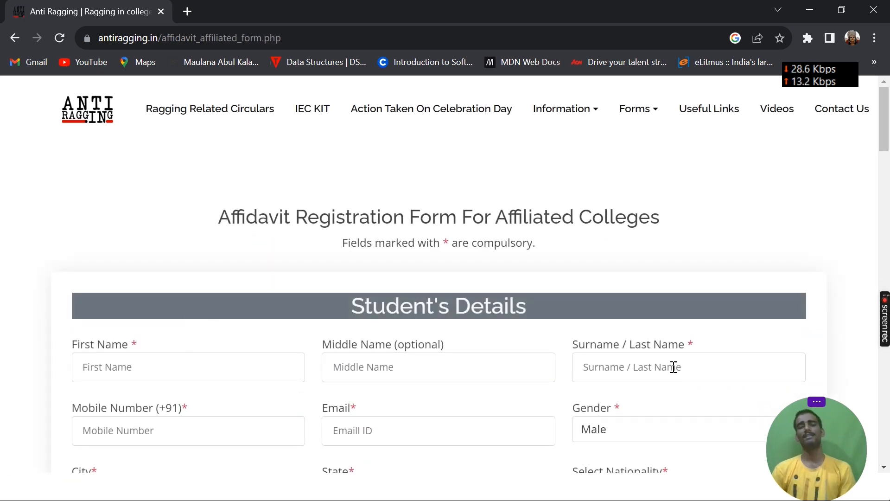
# Enter the student's first name, middle name and mobile number in the Student's Details section.
pyautogui.scroll(-1, 629, 306)
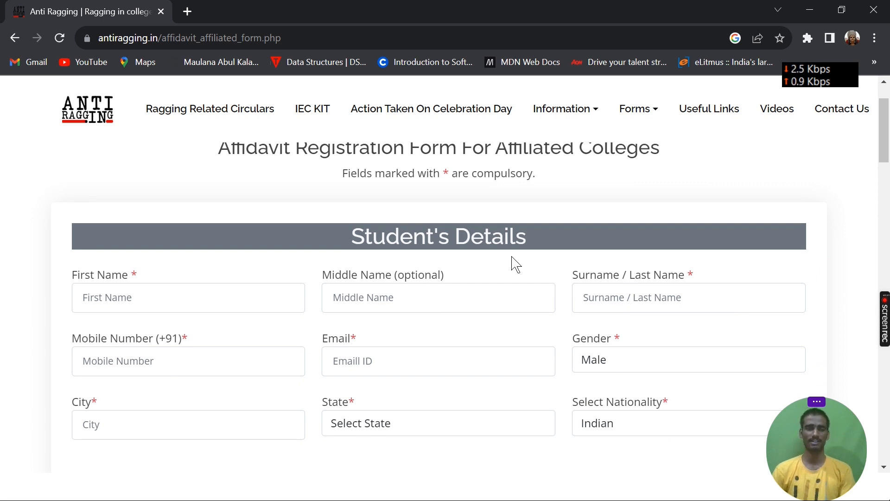
pyautogui.scroll(-1, 513, 264)
pyautogui.click(191, 235)
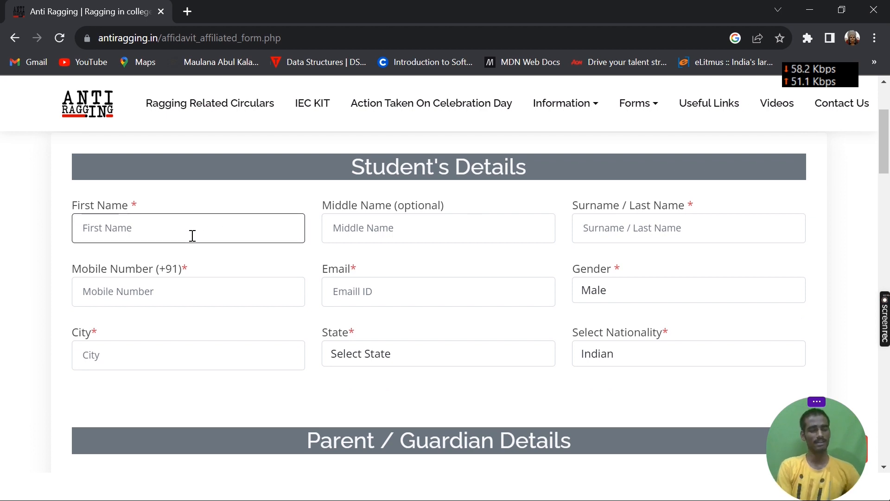
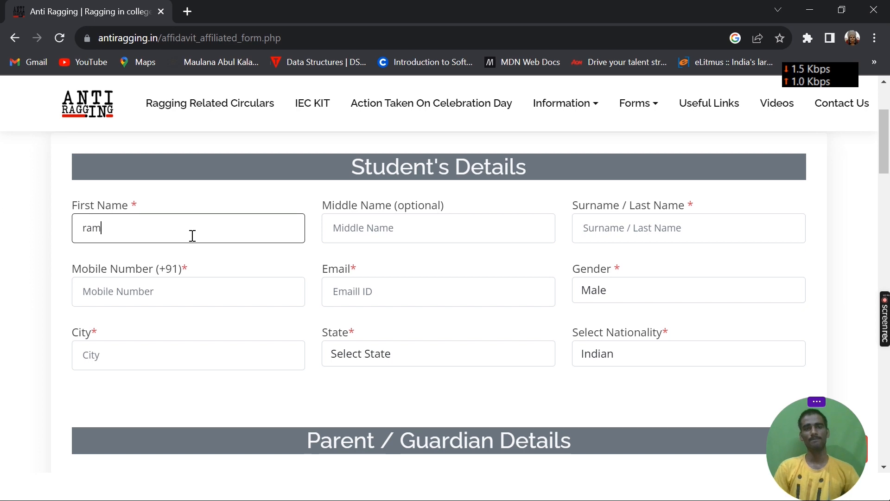
pyautogui.click(396, 232)
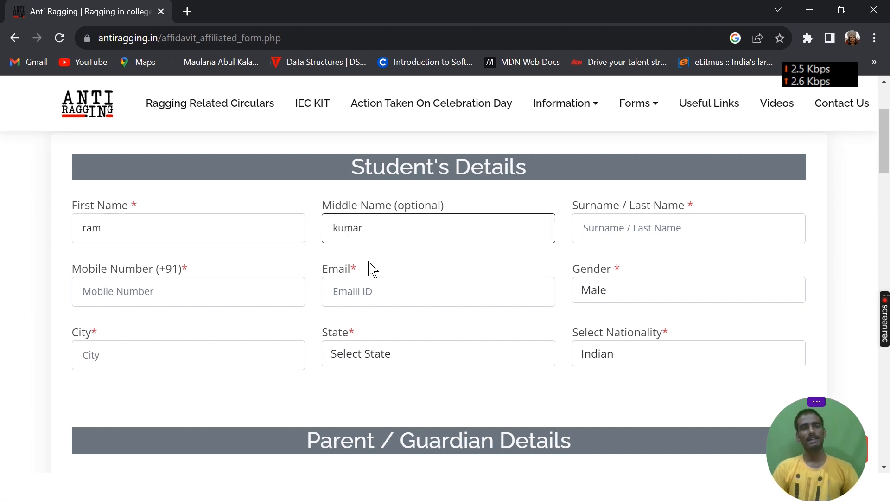
pyautogui.click(251, 296)
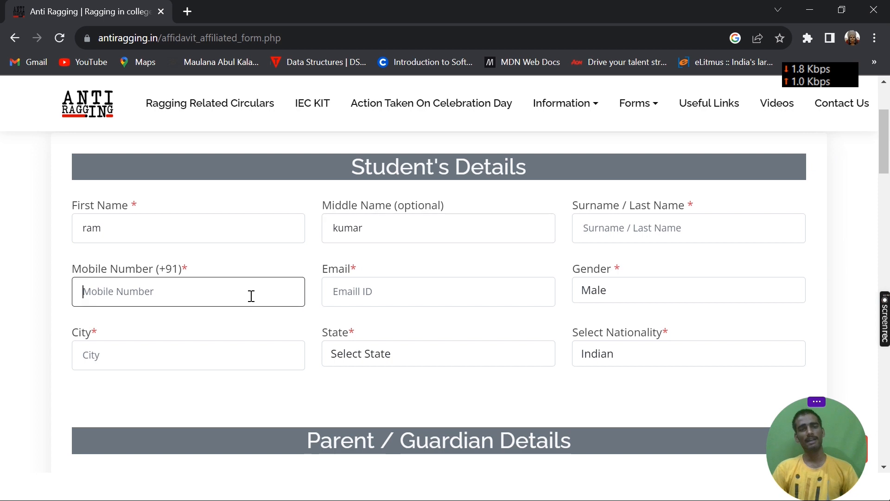
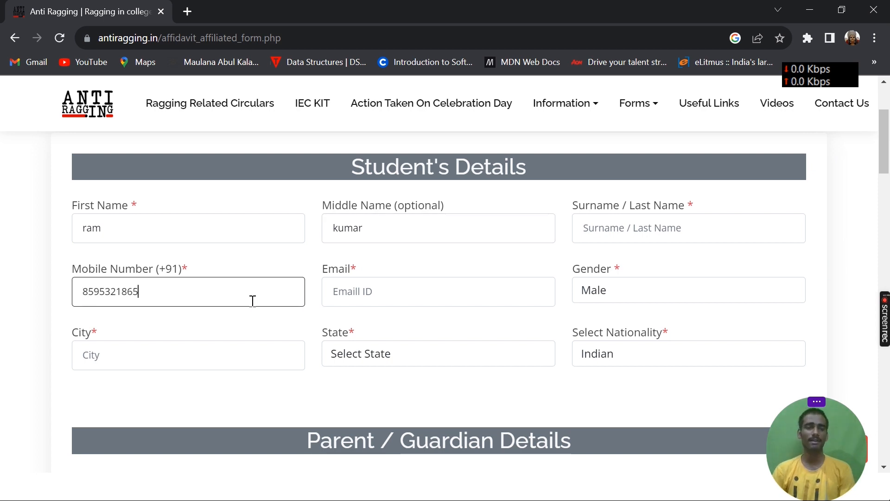
# Fill in the student's email address in the Student's Details section.
pyautogui.scroll(-1, 253, 301)
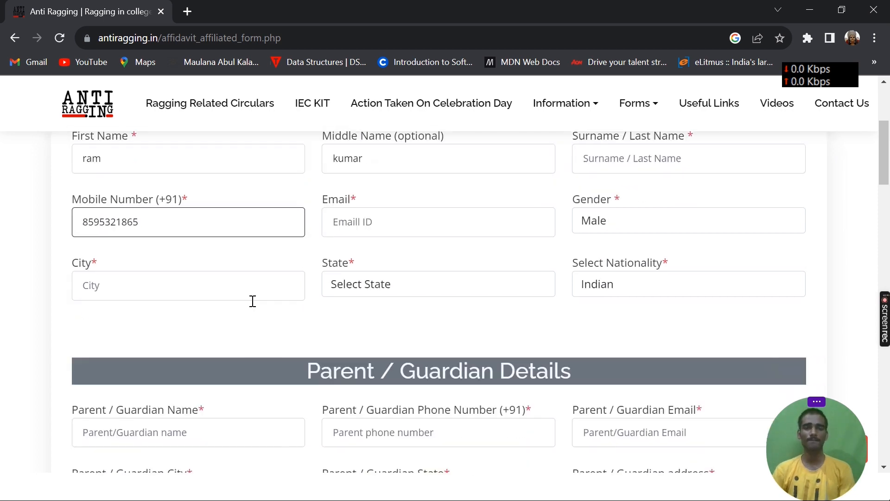
pyautogui.click(373, 220)
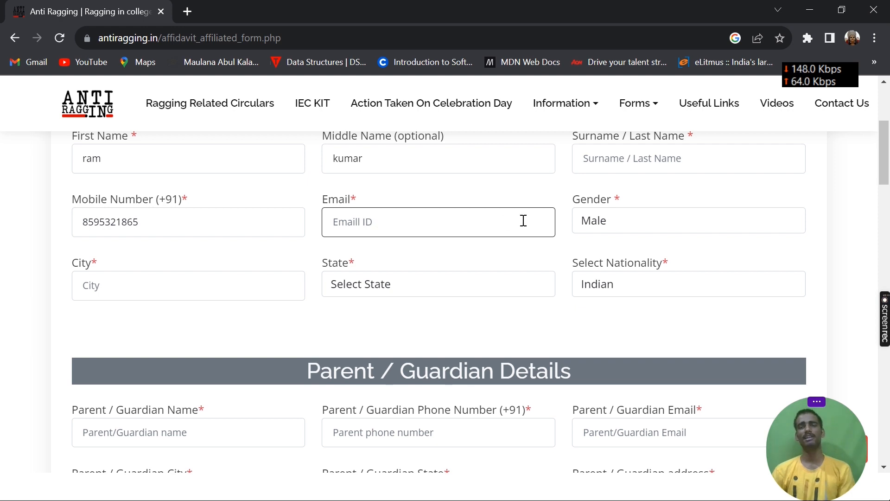
pyautogui.click(610, 223)
pyautogui.click(439, 224)
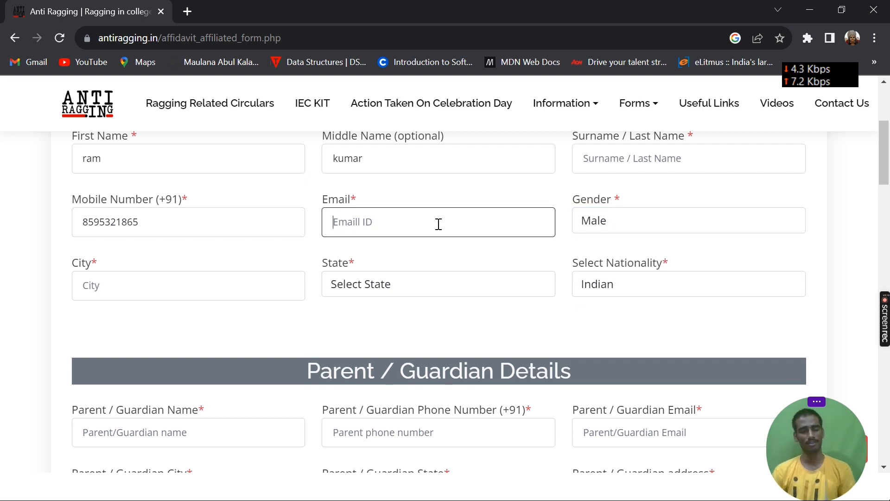
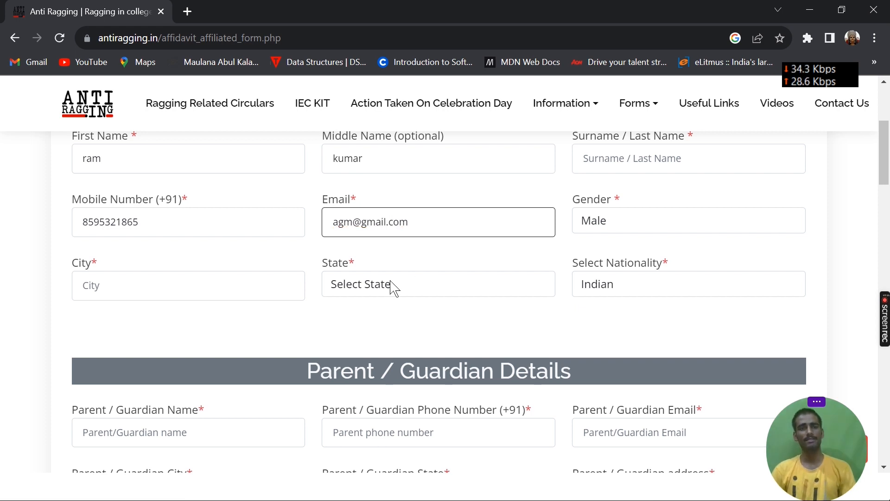
# Set the student's city to patna and the state to BIHAR.
pyautogui.click(264, 280)
pyautogui.write('patna')
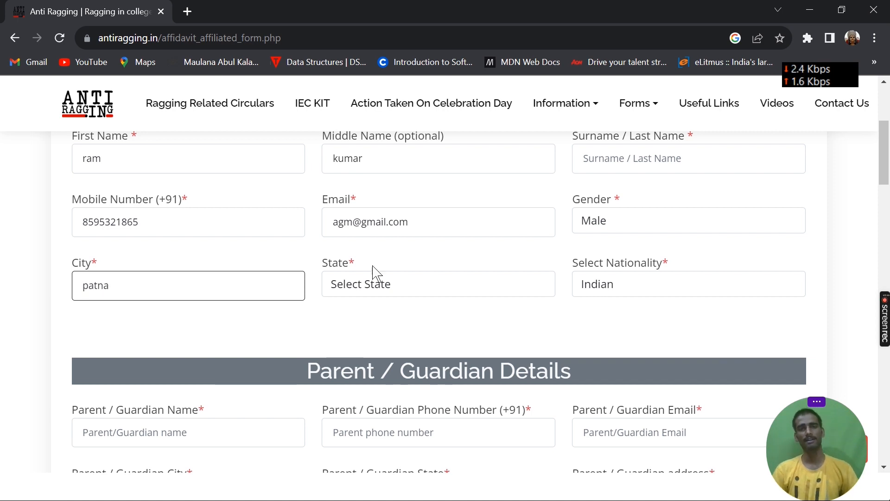
pyautogui.click(394, 283)
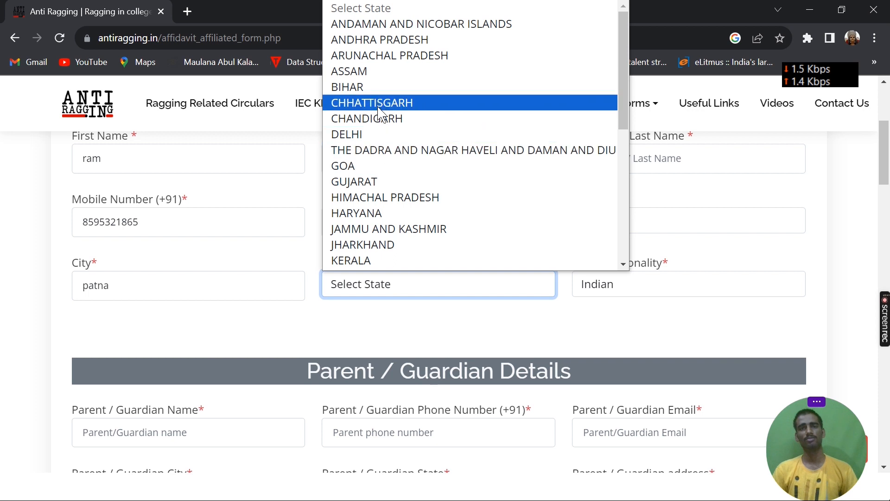
pyautogui.click(392, 87)
# Select Indian as the student's nationality.
pyautogui.click(628, 293)
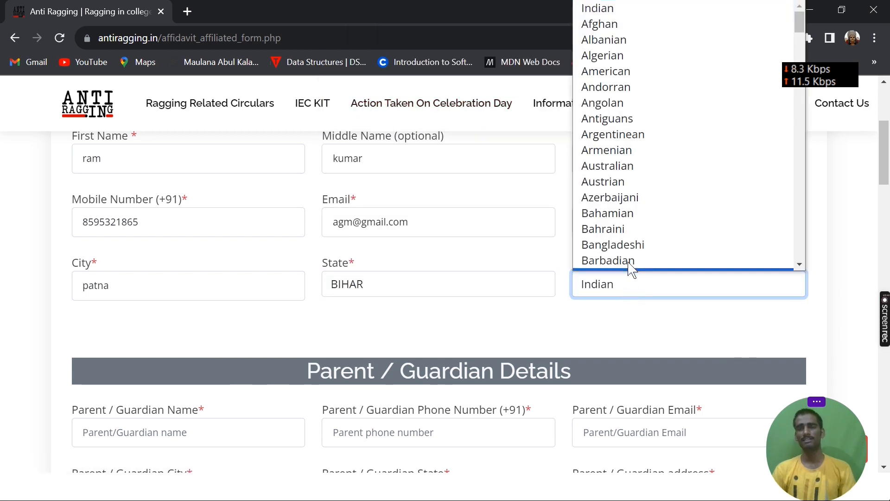
pyautogui.scroll(-10, 639, 218)
pyautogui.scroll(-20, 640, 224)
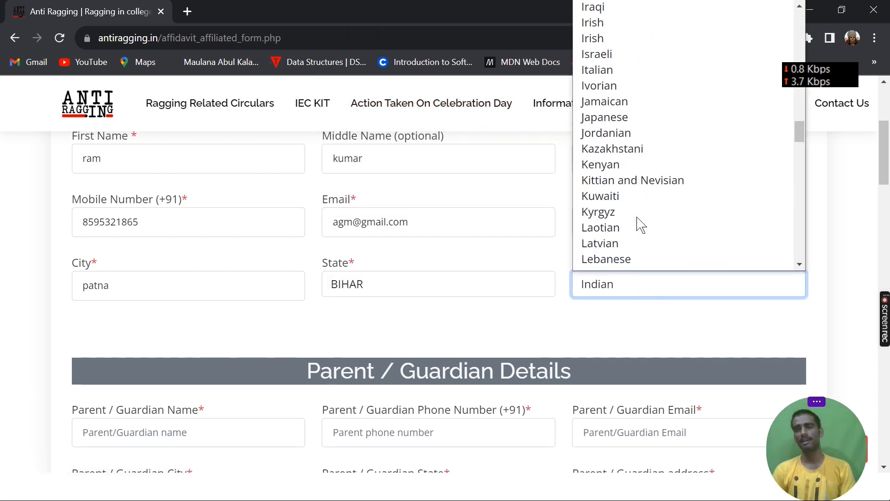
pyautogui.scroll(20, 640, 223)
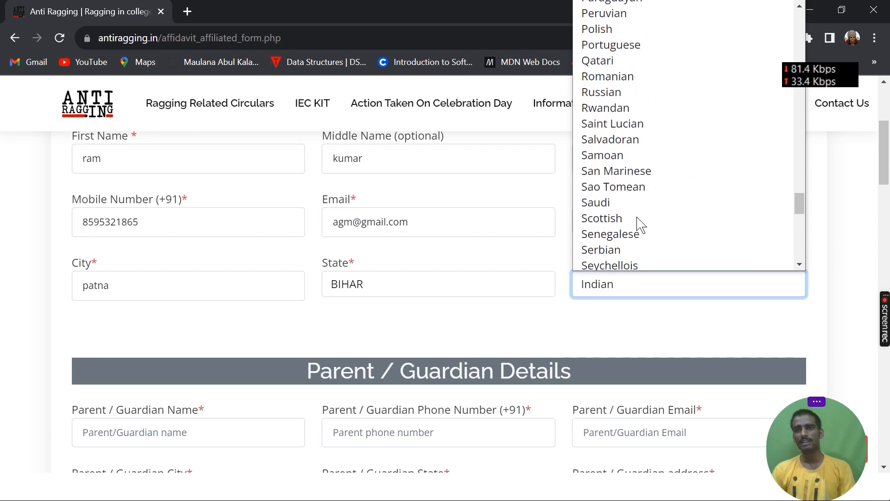
pyautogui.scroll(10, 641, 224)
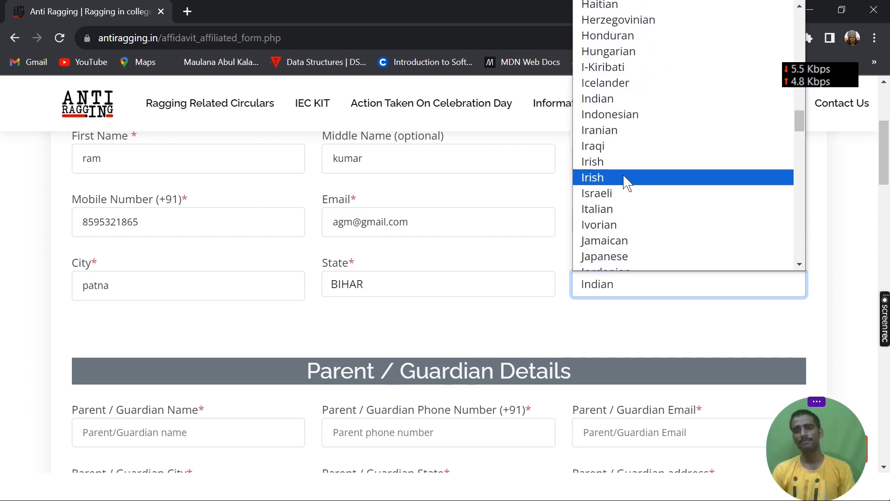
pyautogui.click(624, 99)
# Enter the parent or guardian's name, phone number and email in the Parent / Guardian Details section.
pyautogui.scroll(-6, 459, 325)
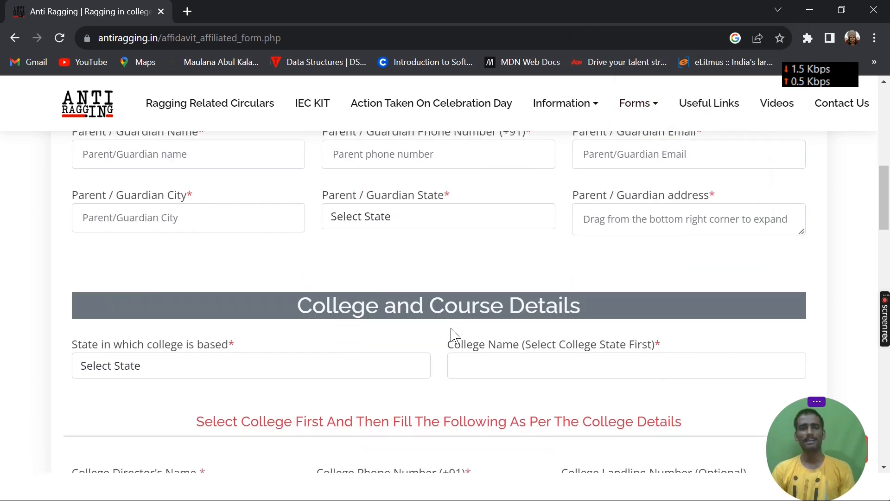
pyautogui.scroll(3, 453, 334)
pyautogui.click(234, 297)
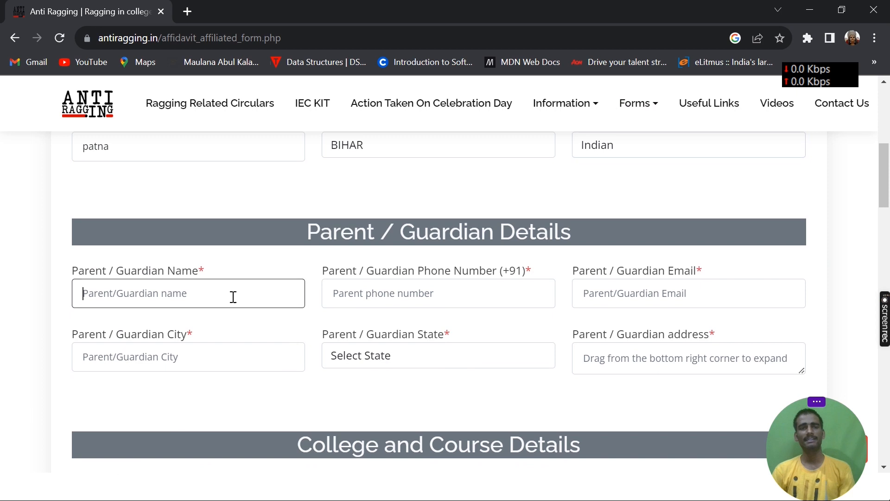
pyautogui.write('hdtgy')
pyautogui.click(443, 289)
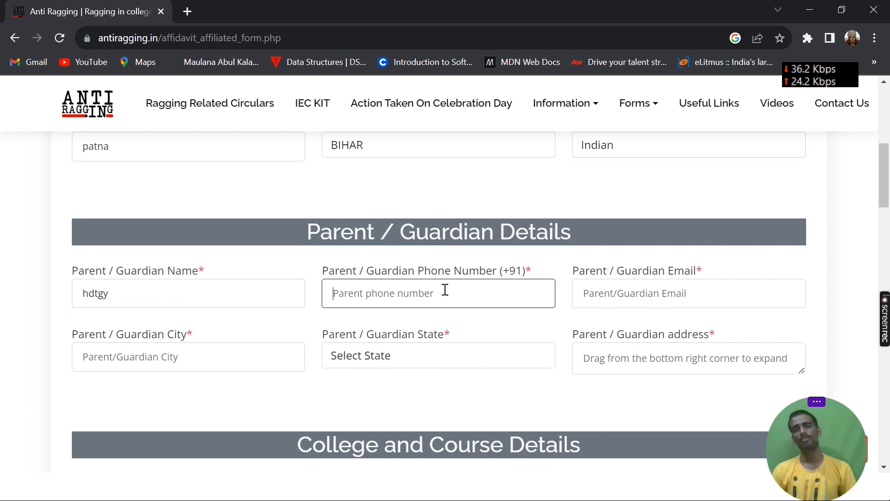
pyautogui.write('3996')
pyautogui.click(654, 295)
pyautogui.write('fdtyrt')
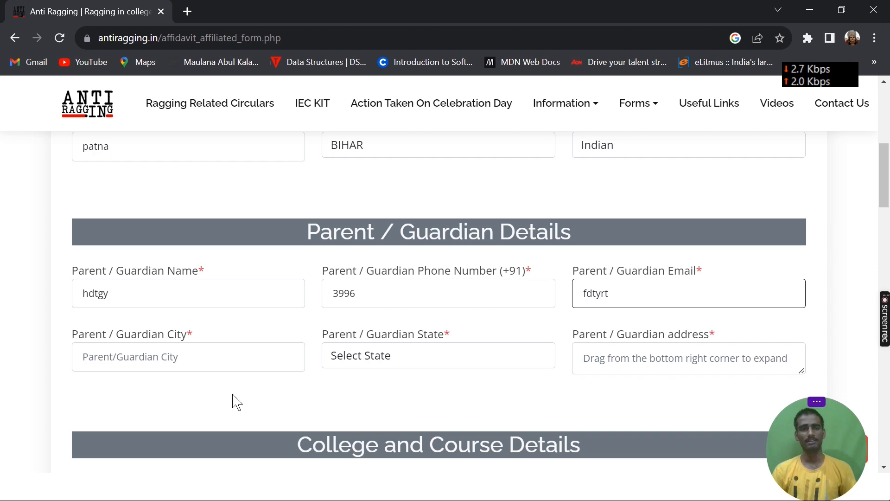
# Set the state to BIHAR in the Parent / Guardian Details section.
pyautogui.click(218, 356)
pyautogui.click(426, 364)
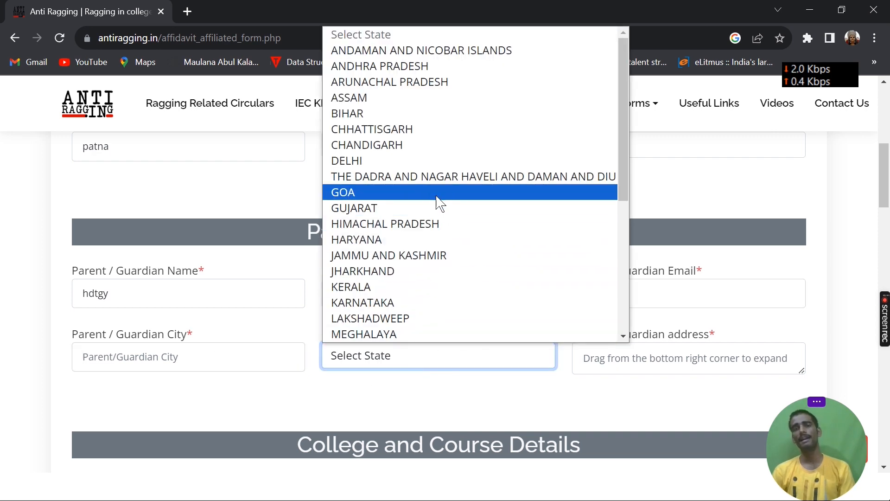
pyautogui.click(461, 116)
pyautogui.click(614, 365)
# Set the state in which the college is based to WEST BENGAL in the College and Course Details section.
pyautogui.scroll(-1, 613, 366)
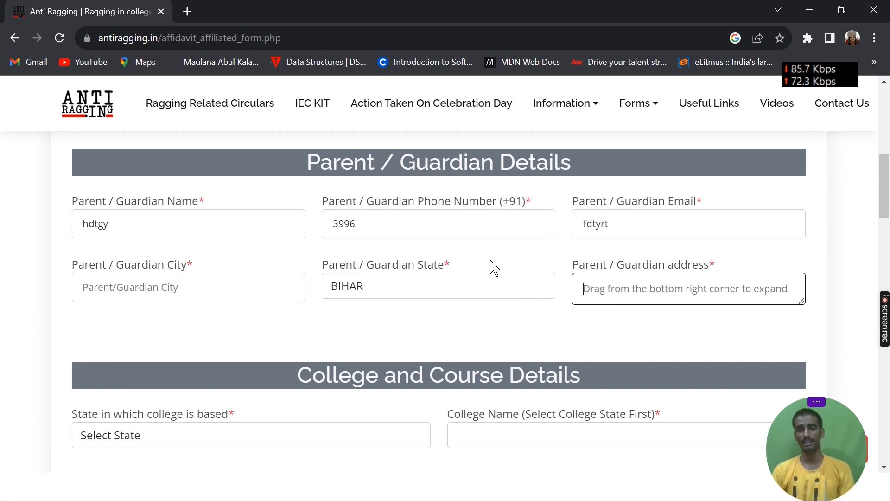
pyautogui.scroll(-3, 494, 268)
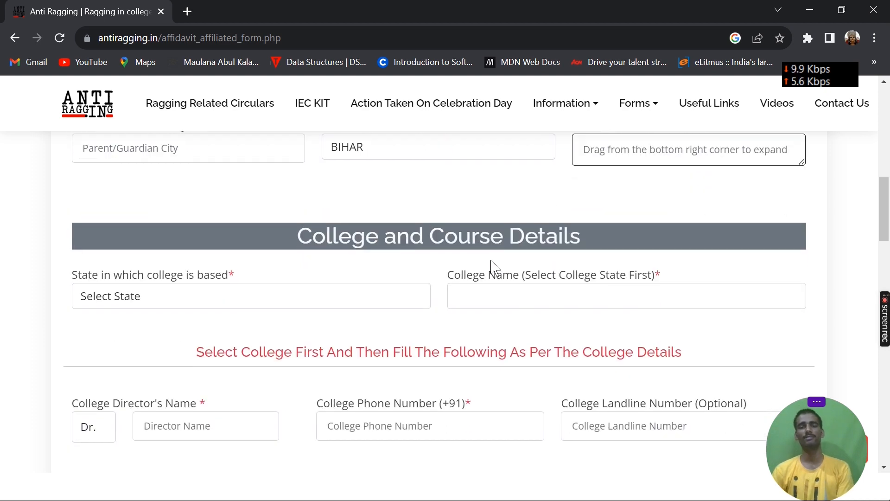
pyautogui.scroll(-2, 348, 287)
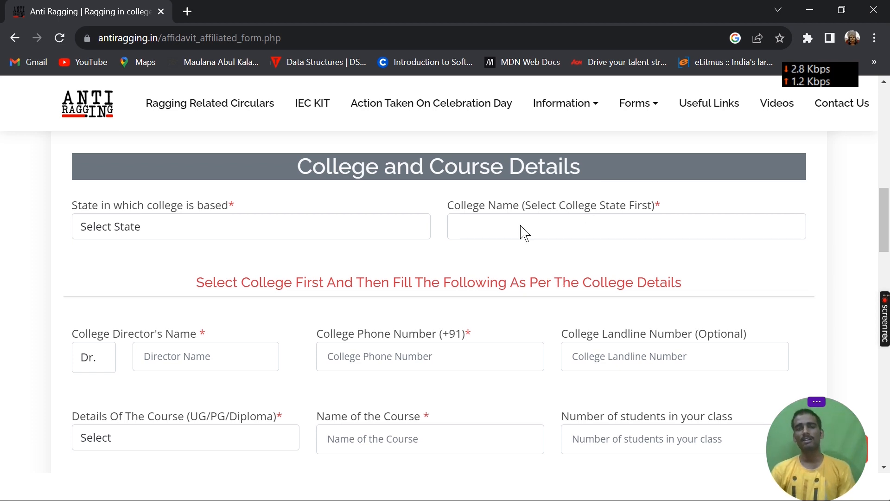
pyautogui.click(315, 230)
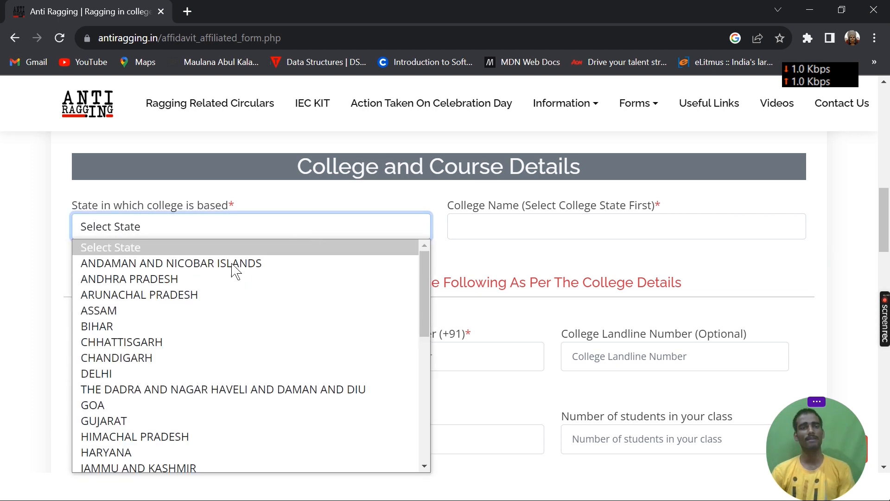
pyautogui.scroll(-8, 159, 454)
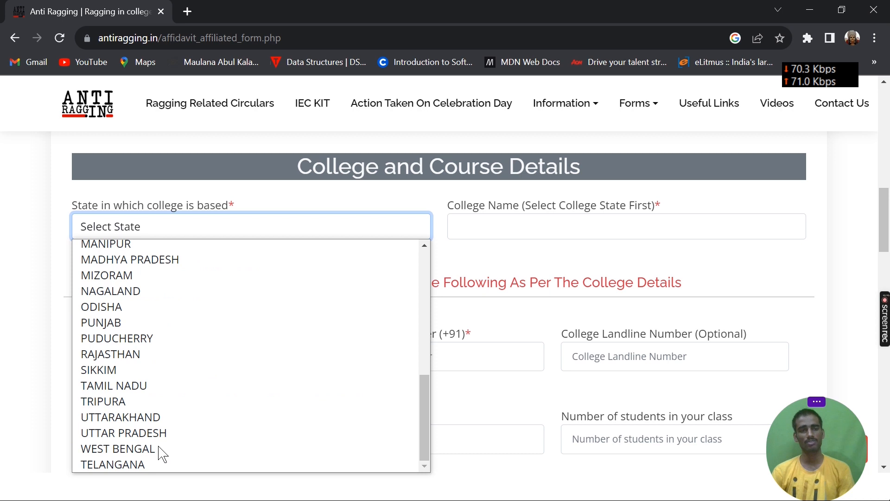
pyautogui.click(160, 453)
# Select Haldia Institute of Technology 103 (C-6238) as the college name.
pyautogui.click(530, 230)
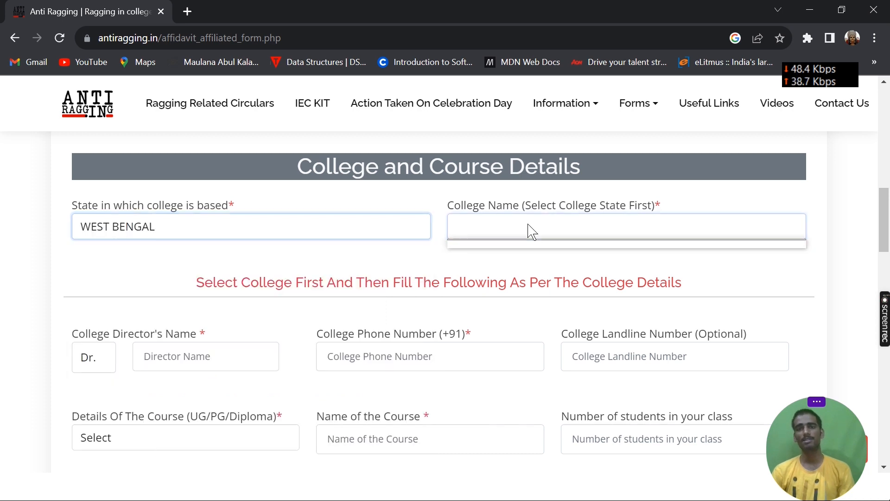
pyautogui.press('Down')
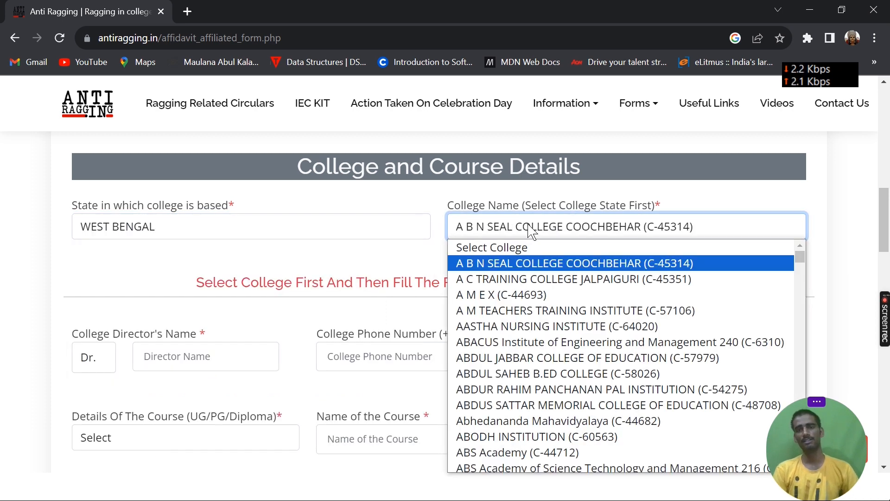
pyautogui.scroll(-20, 617, 378)
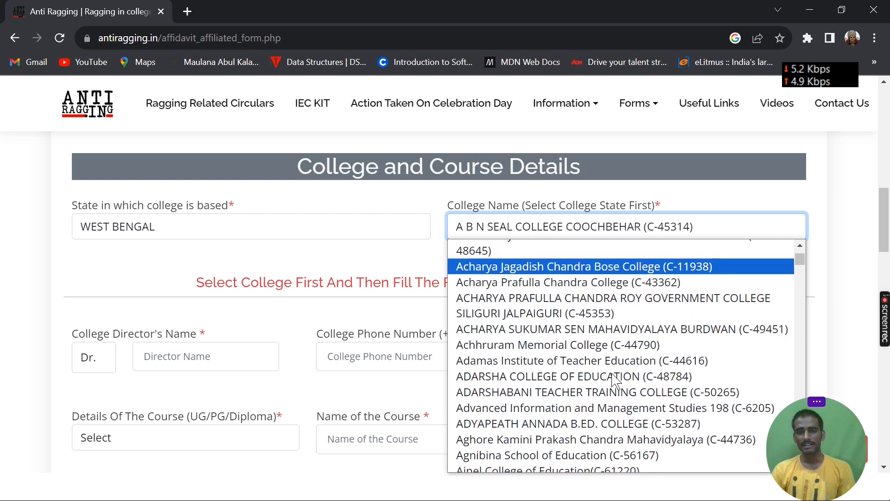
pyautogui.scroll(-20, 613, 376)
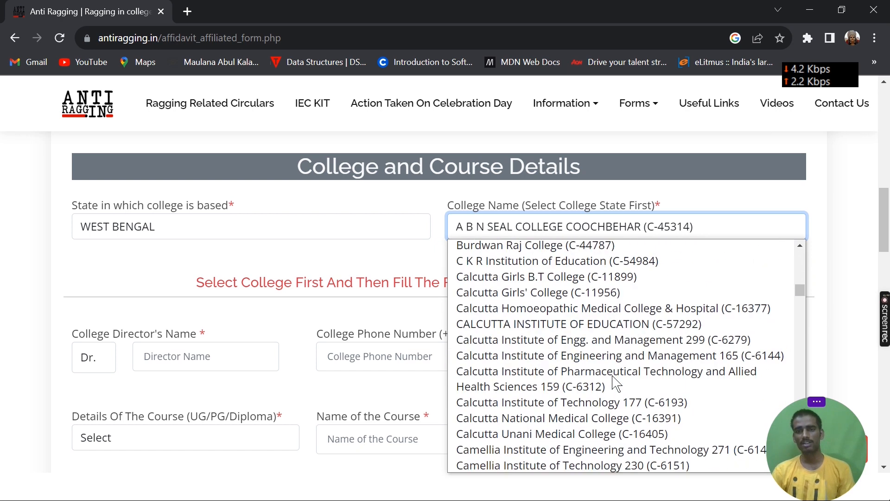
pyautogui.scroll(-10, 613, 383)
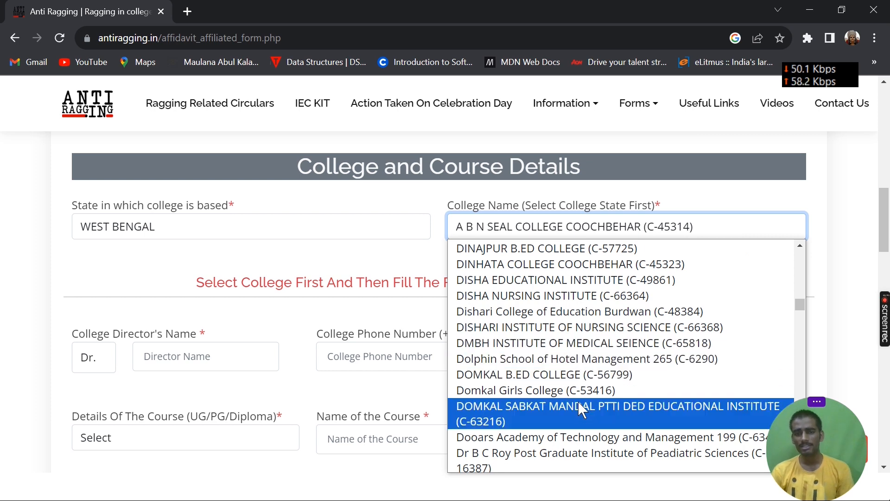
pyautogui.scroll(-10, 578, 401)
pyautogui.scroll(-10, 579, 411)
pyautogui.scroll(-5, 582, 414)
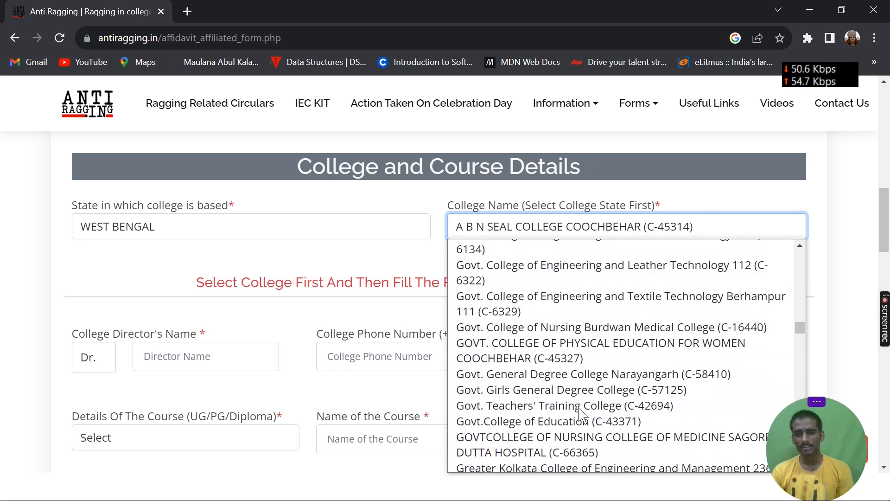
pyautogui.scroll(-10, 581, 414)
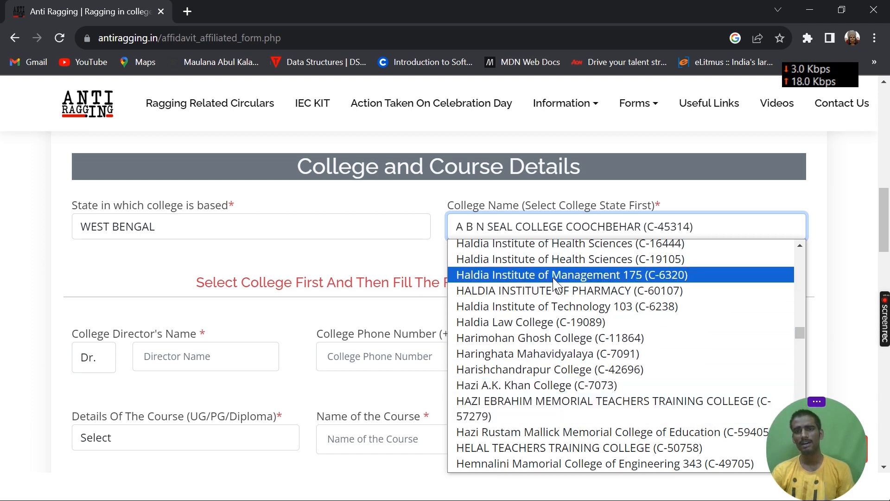
pyautogui.click(578, 307)
# Review the college code, college name, university code and university name filled in for the selected college.
pyautogui.scroll(-1, 577, 306)
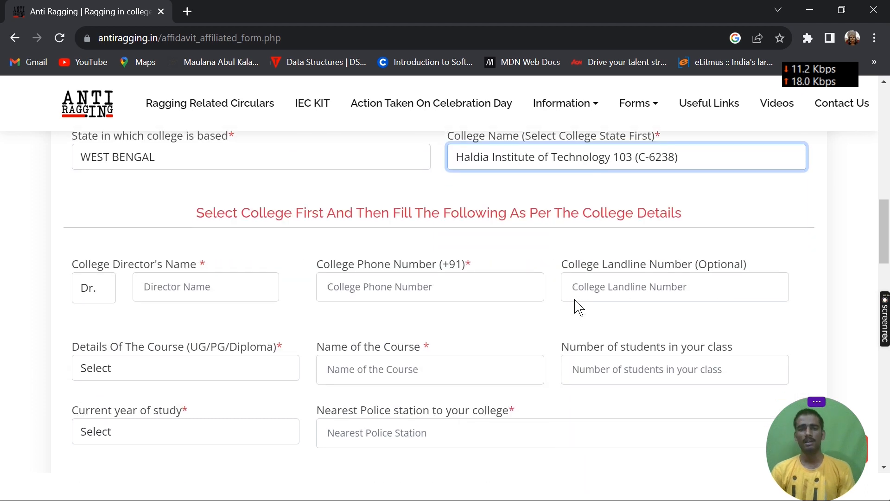
pyautogui.scroll(-1, 236, 280)
pyautogui.click(198, 218)
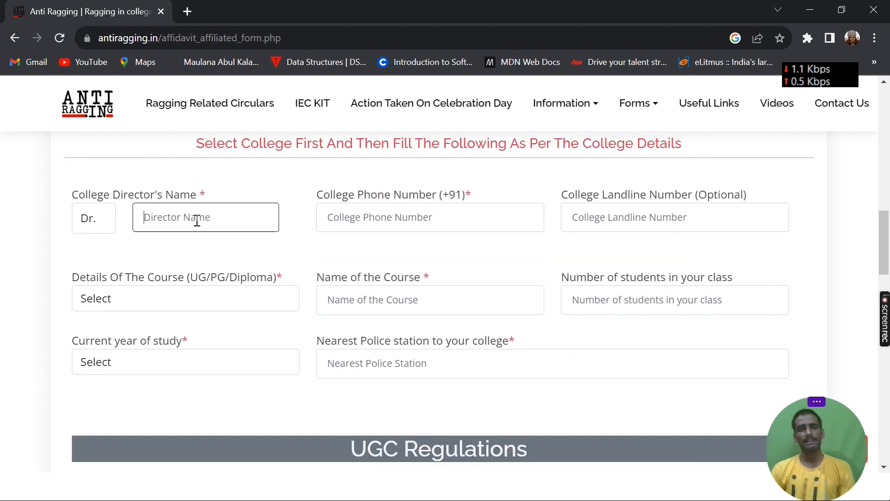
pyautogui.click(376, 212)
pyautogui.scroll(3, 417, 215)
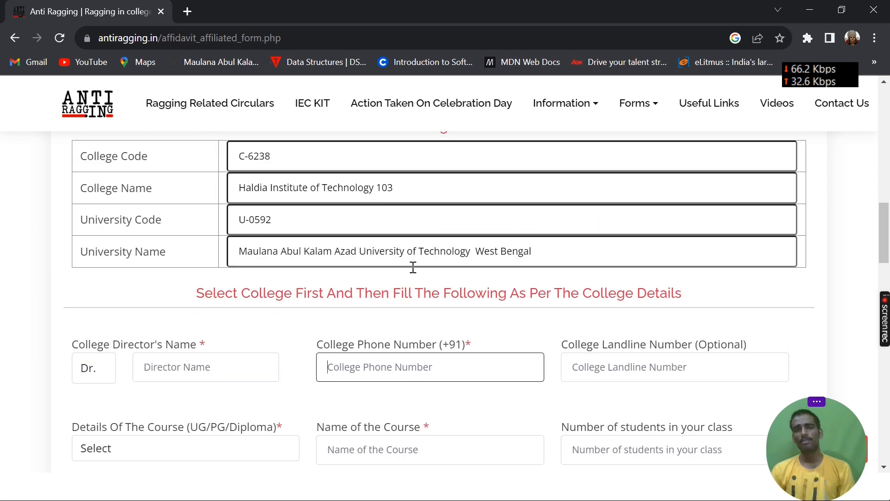
pyautogui.scroll(1, 412, 260)
pyautogui.scroll(2, 659, 330)
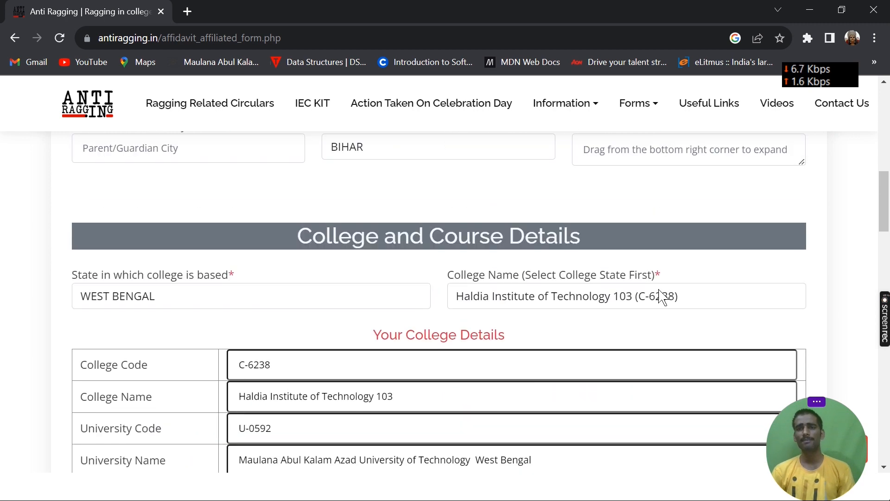
pyautogui.scroll(-1, 541, 348)
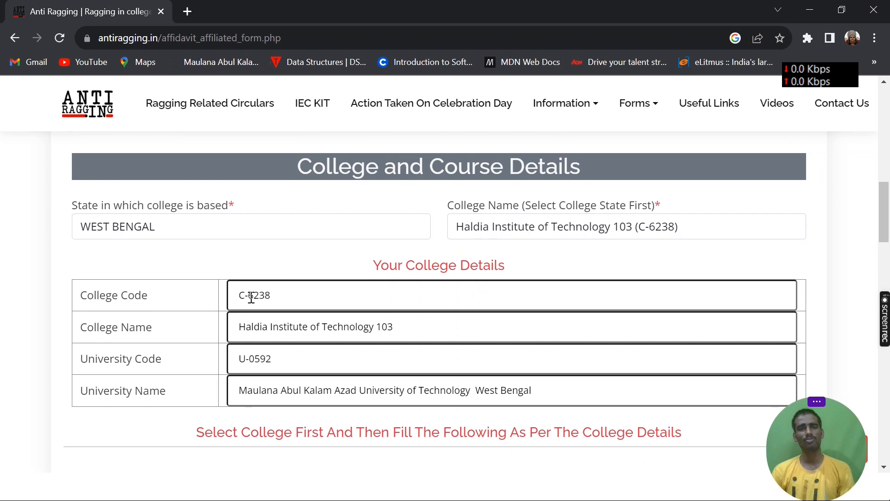
pyautogui.scroll(-1, 307, 297)
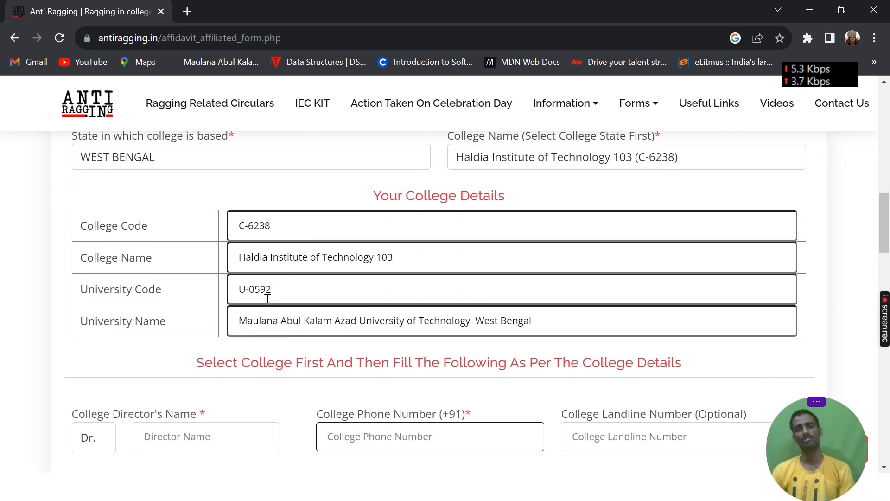
pyautogui.scroll(-1, 524, 278)
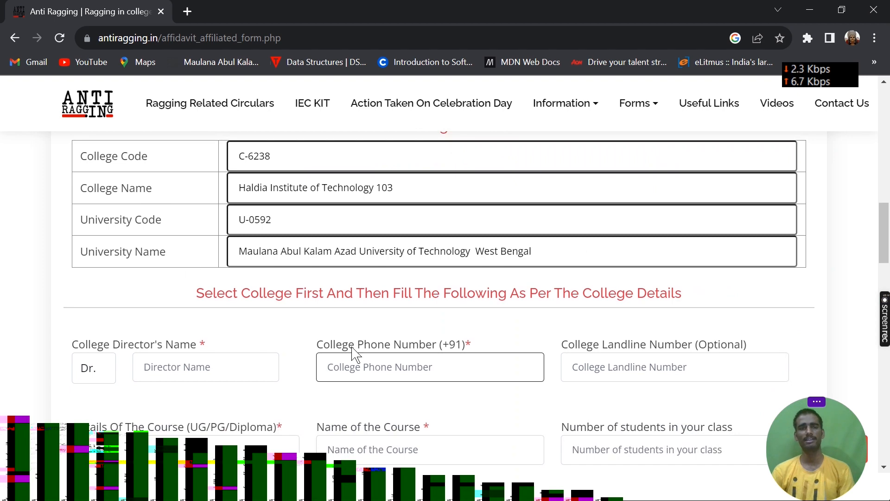
pyautogui.moveTo(568, 253); pyautogui.dragTo(234, 247)
pyautogui.scroll(3, 543, 196)
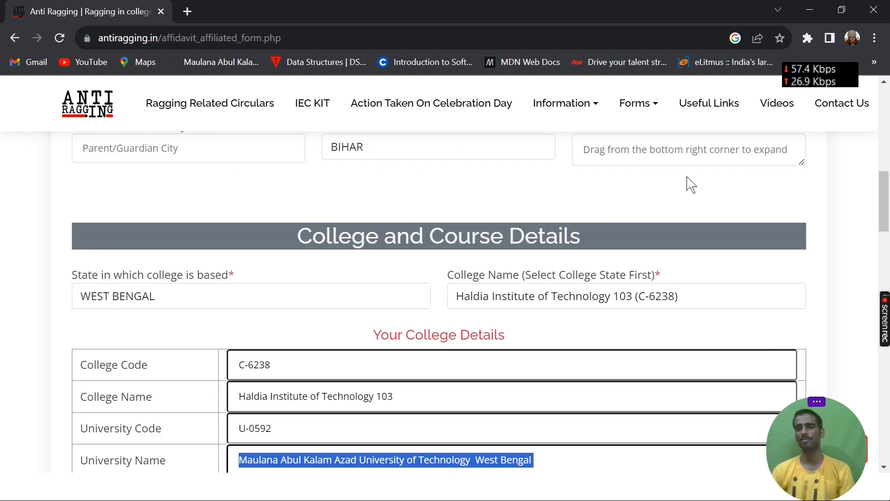
pyautogui.scroll(-5, 562, 334)
pyautogui.scroll(-1, 185, 306)
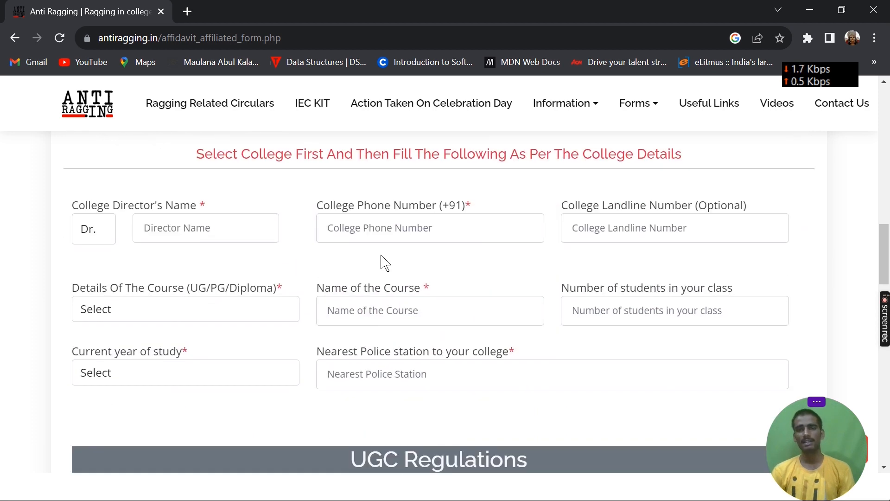
pyautogui.click(191, 230)
pyautogui.click(431, 232)
pyautogui.click(609, 231)
# Set the details of the course to Under Graduate Degree and enter btech as the name of the course.
pyautogui.scroll(-1, 609, 231)
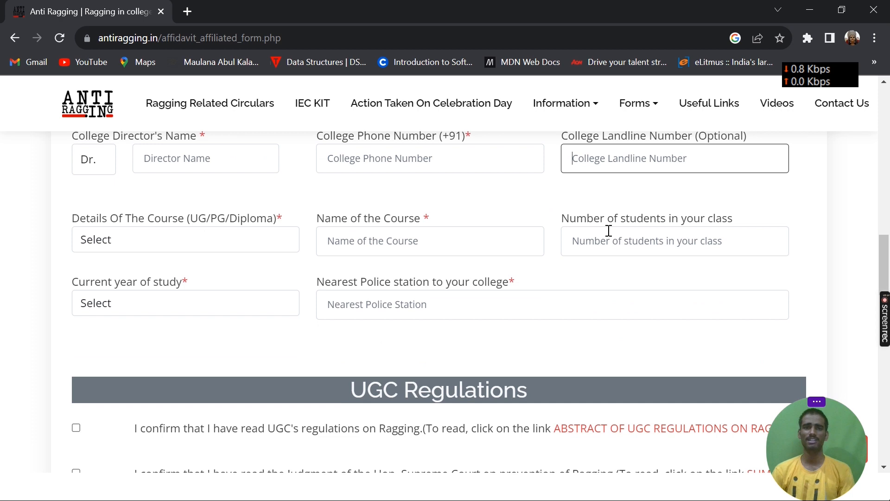
pyautogui.click(195, 239)
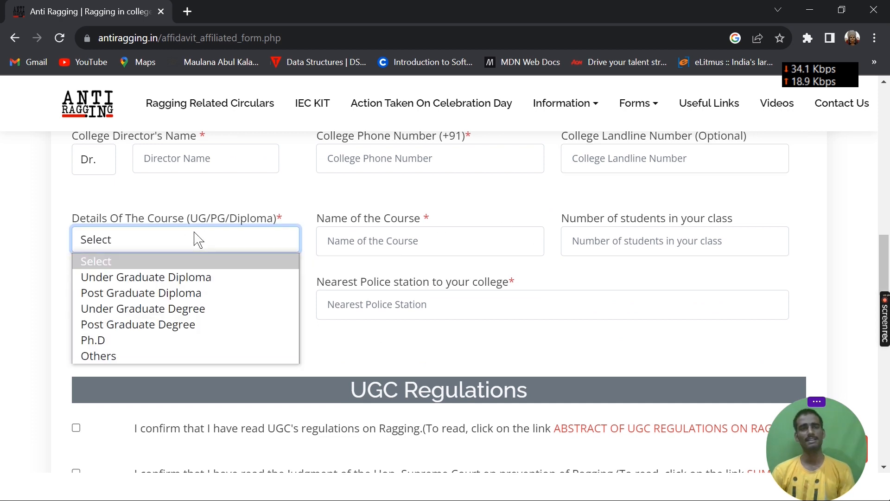
pyautogui.click(190, 309)
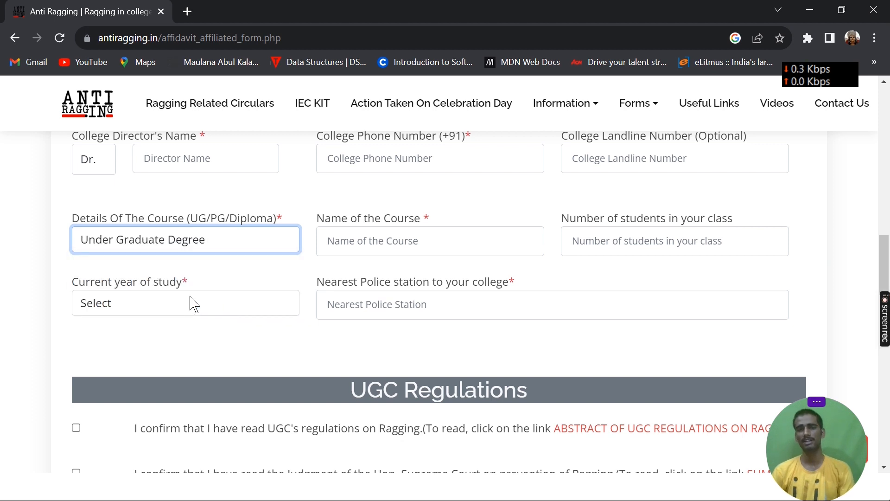
pyautogui.click(228, 237)
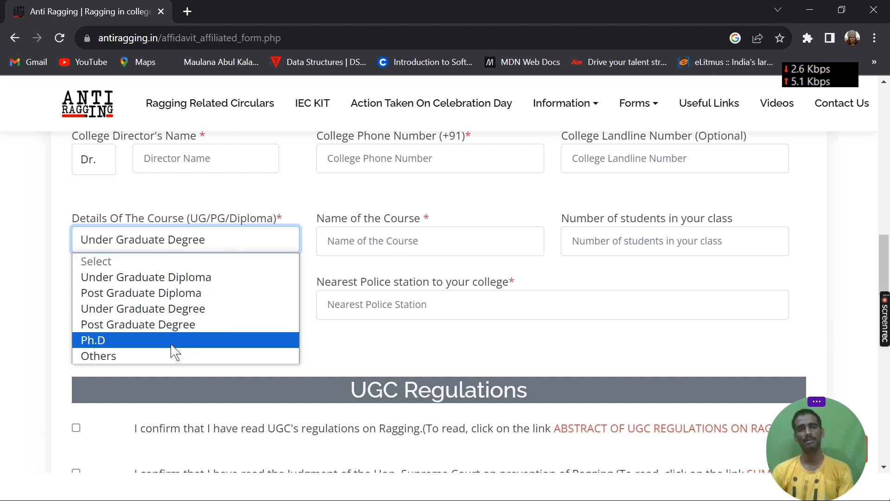
pyautogui.click(425, 241)
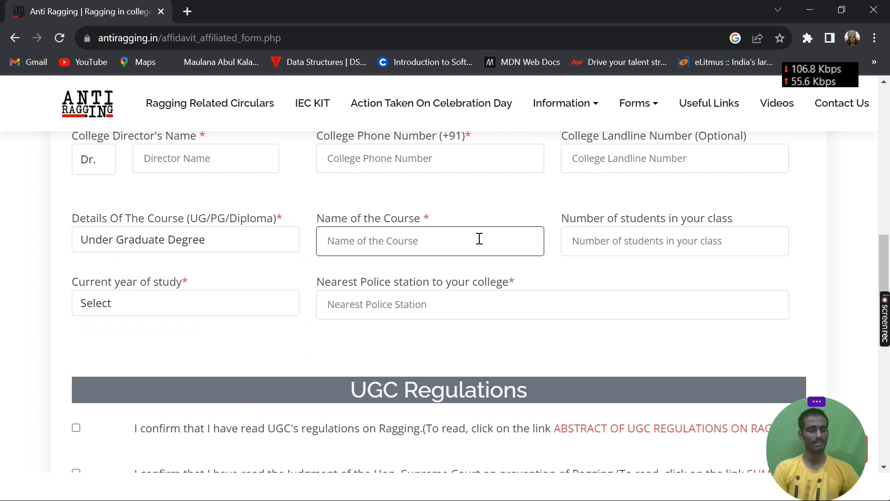
pyautogui.write('btech')
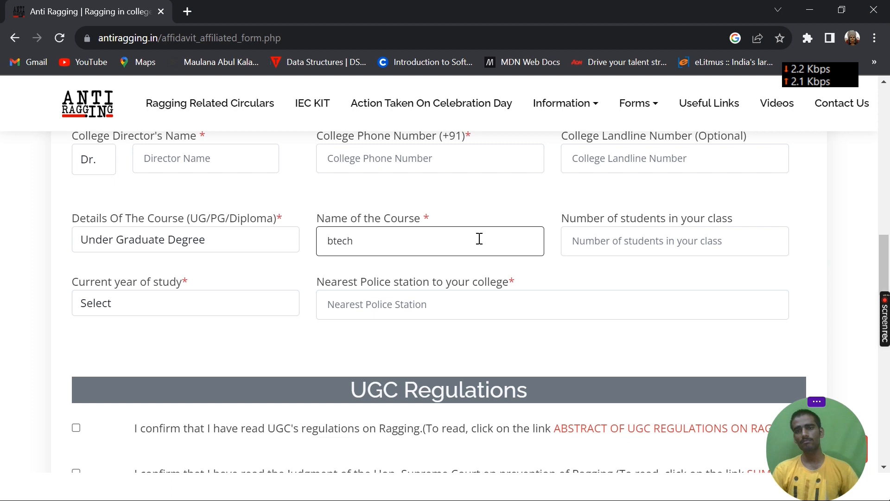
pyautogui.click(714, 234)
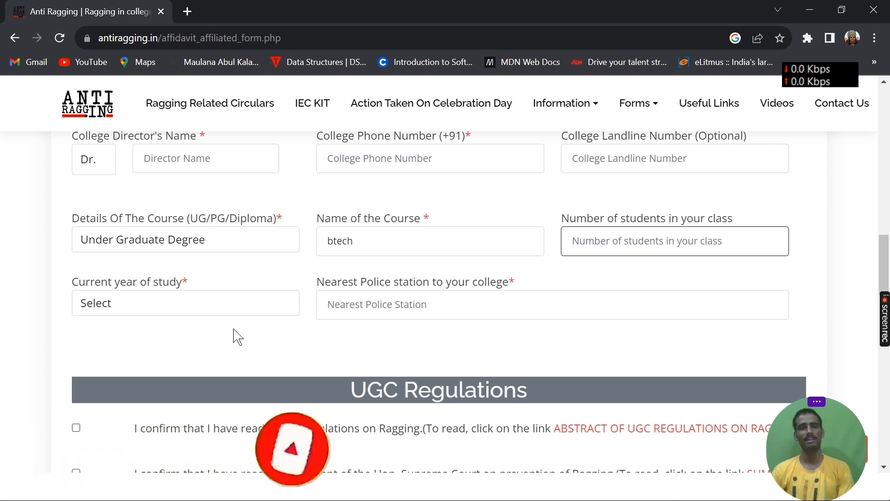
# Enter magra as the nearest police station to the college and set the current year of study to 1.
pyautogui.click(362, 304)
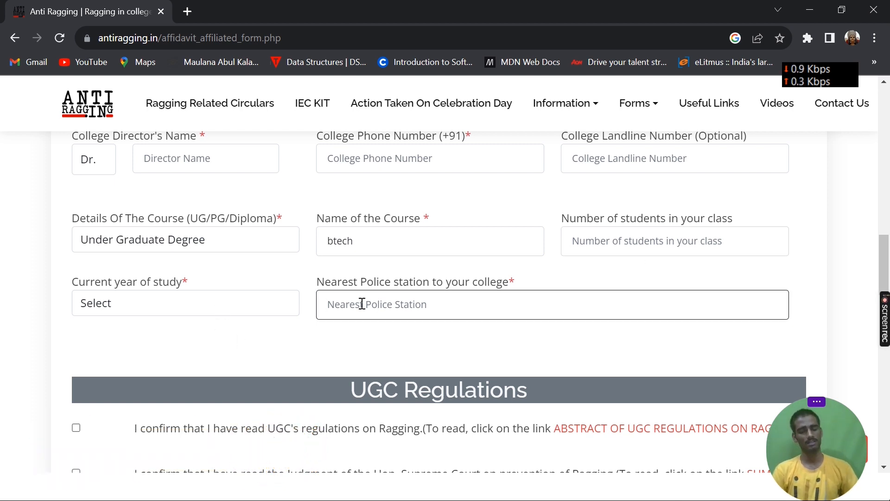
pyautogui.write('m')
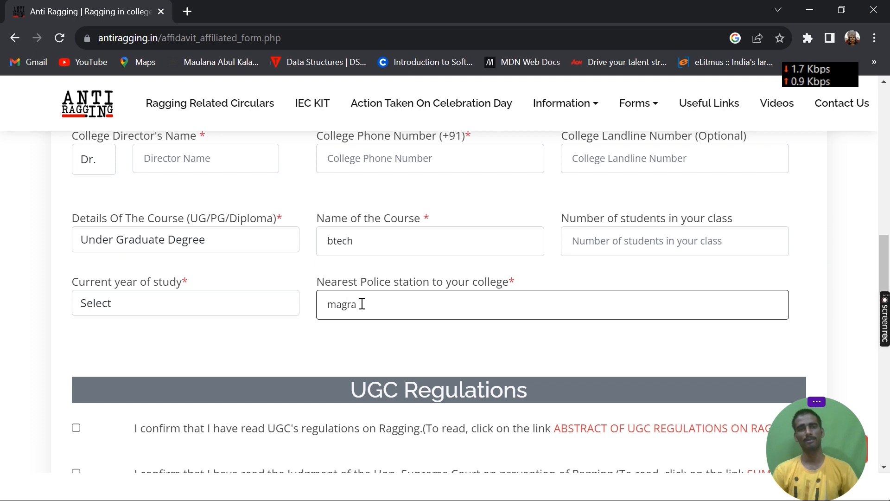
pyautogui.write('agra')
pyautogui.click(215, 302)
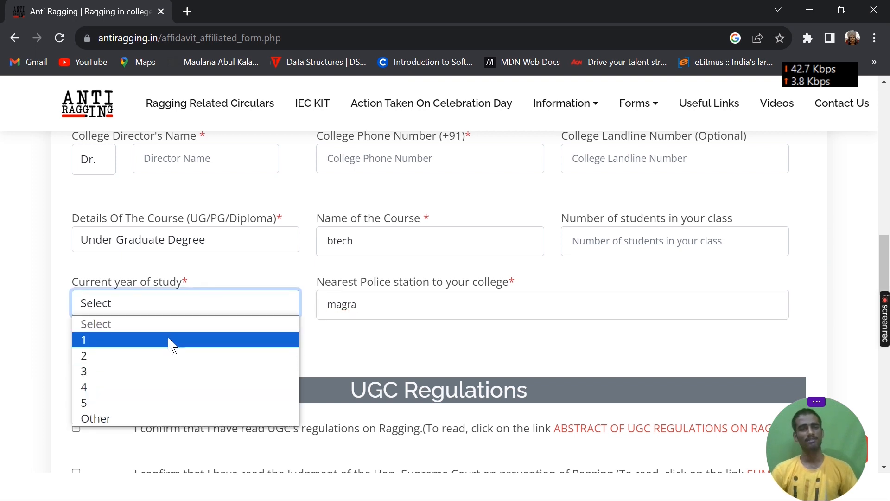
pyautogui.click(169, 338)
# Tick all five confirmation and promise statements in the UGC Regulations section.
pyautogui.scroll(-3, 315, 323)
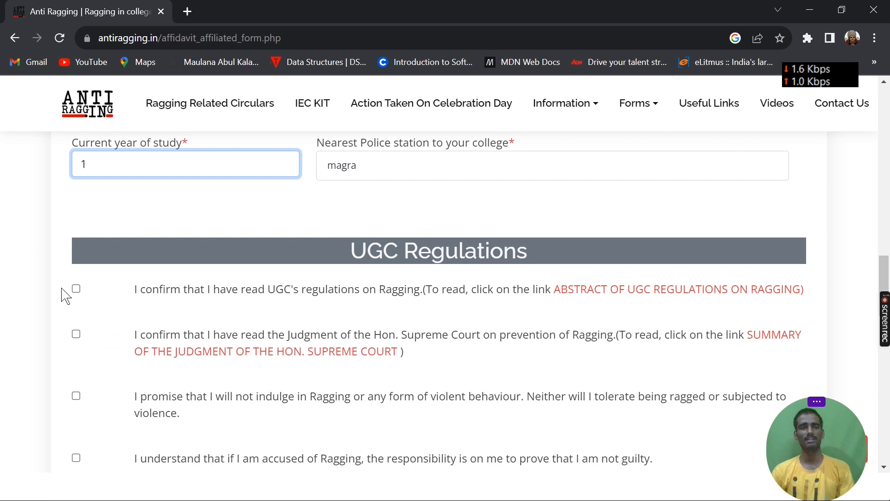
pyautogui.click(76, 289)
pyautogui.scroll(-3, 223, 290)
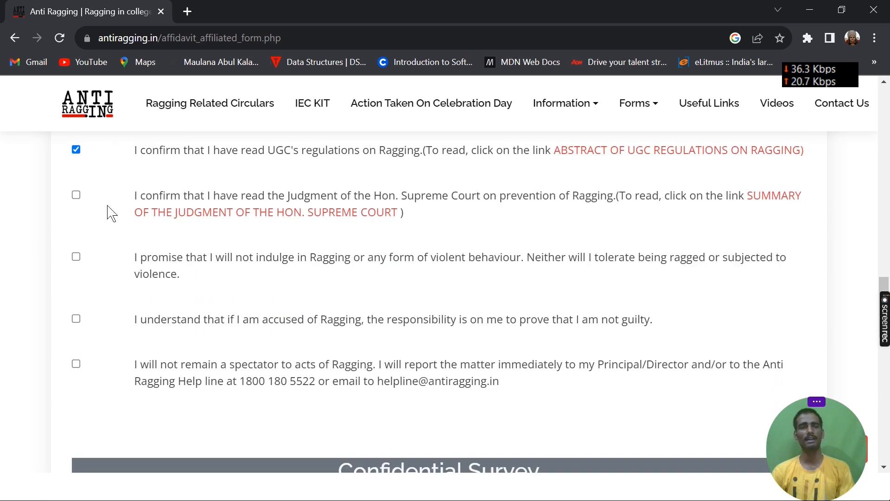
pyautogui.click(78, 198)
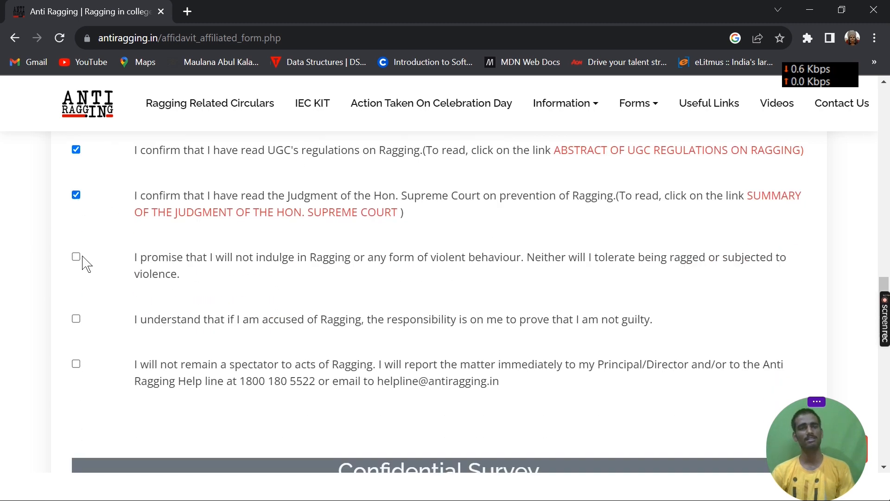
pyautogui.scroll(-1, 80, 260)
pyautogui.click(76, 251)
pyautogui.click(76, 187)
pyautogui.click(76, 294)
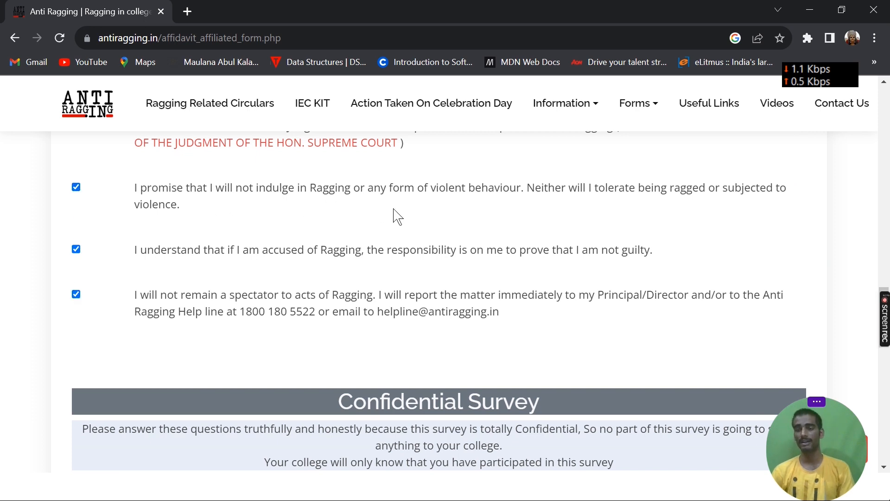
# Enter 233 as the National Anti Ragging Help Line phone number in the Confidential Survey and try to submit the form.
pyautogui.scroll(-6, 398, 216)
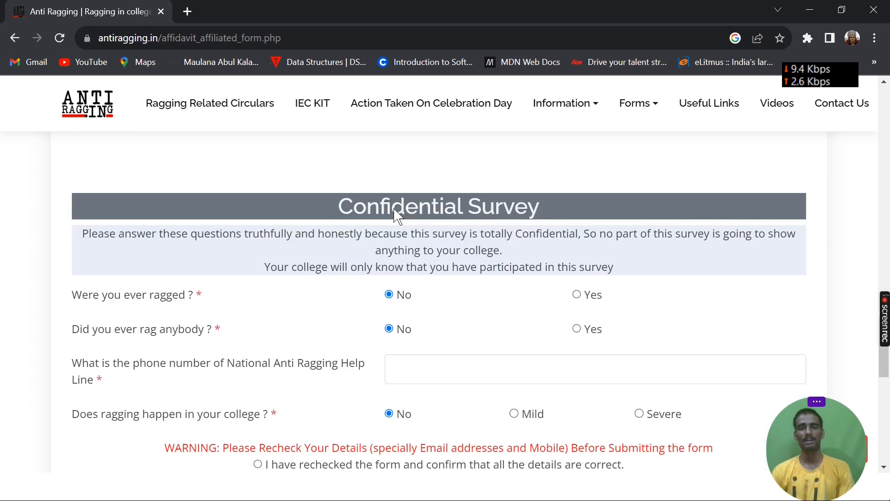
pyautogui.click(541, 289)
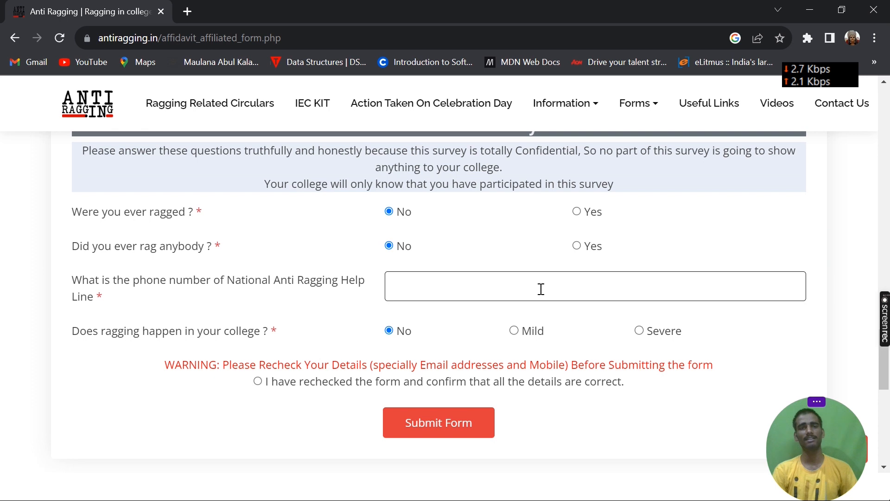
pyautogui.write('2')
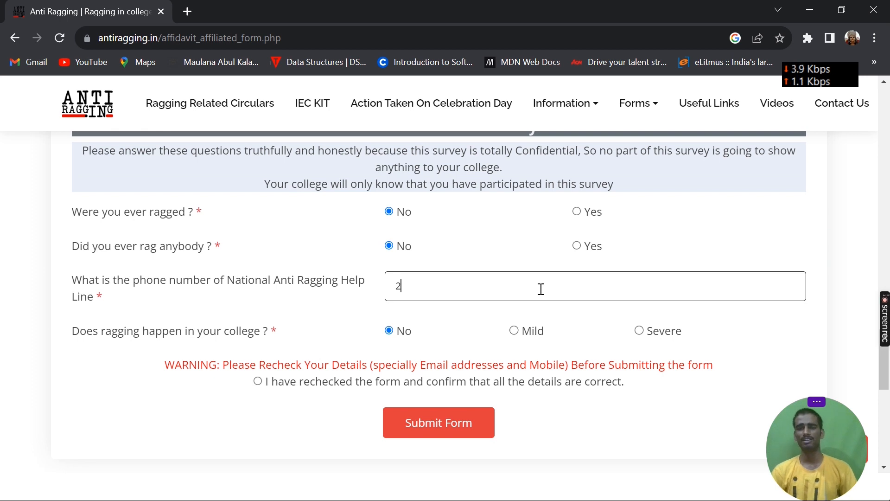
pyautogui.write('33')
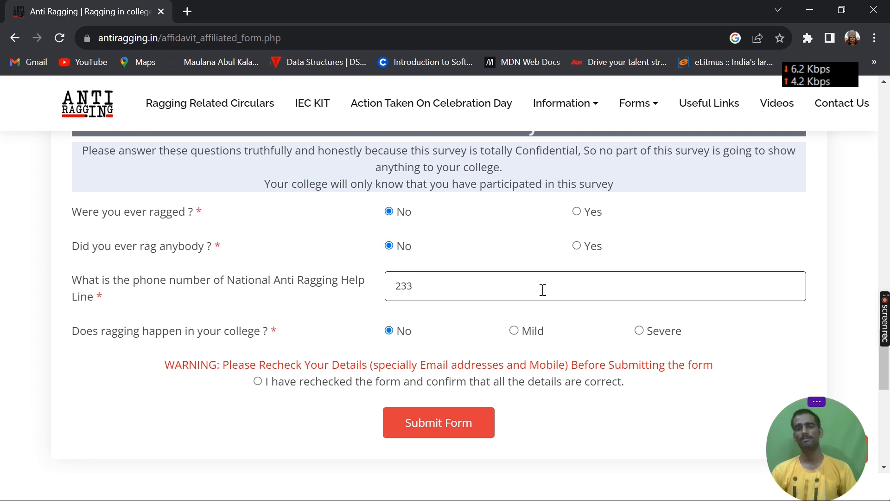
pyautogui.scroll(-2, 540, 315)
pyautogui.click(469, 360)
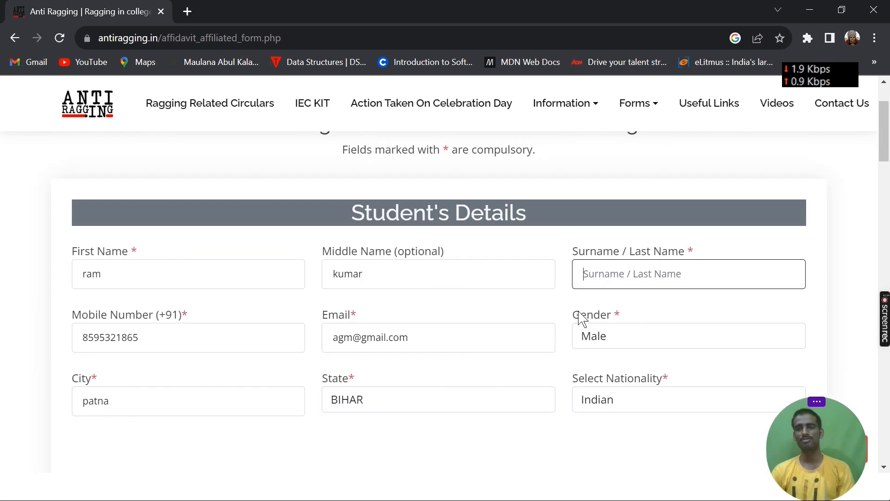
pyautogui.scroll(-15, 278, 332)
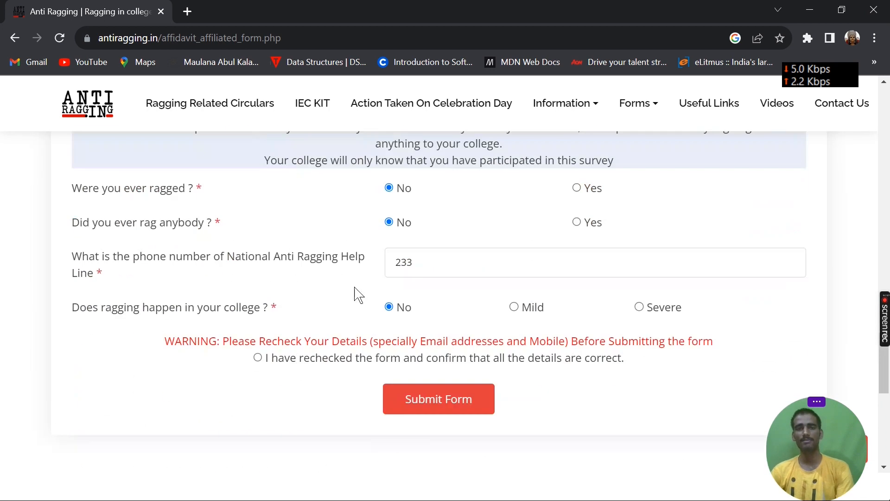
pyautogui.scroll(-5, 354, 287)
pyautogui.scroll(6, 422, 250)
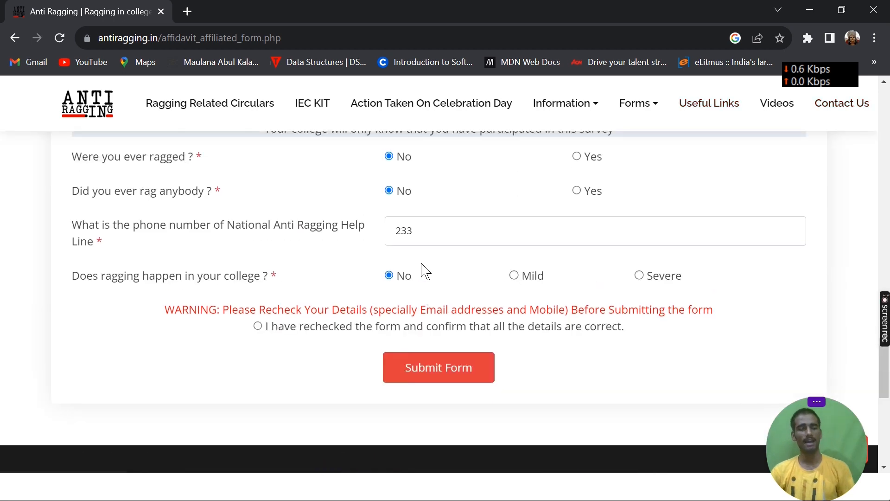
# Switch to Gmail and examine the Anti-Ragging Affidavits e-mail for the undertaking reference number and the forwarding instructions.
pyautogui.press('super+d')
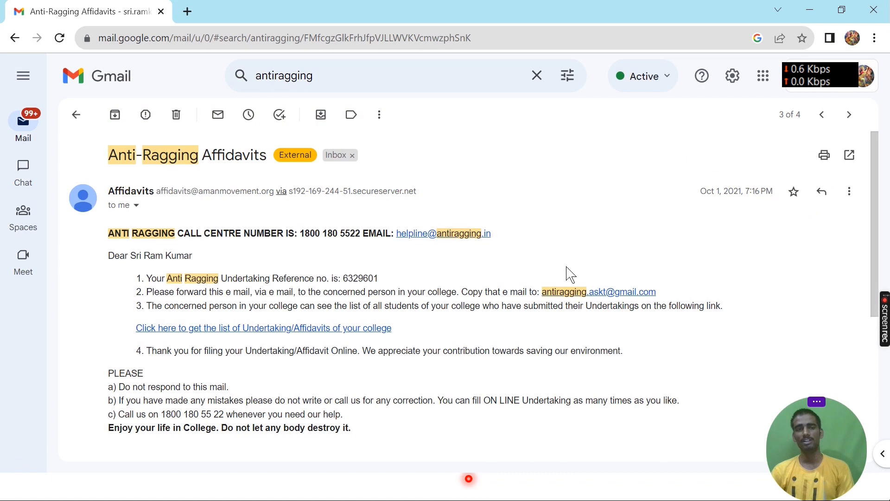
pyautogui.scroll(-3, 385, 266)
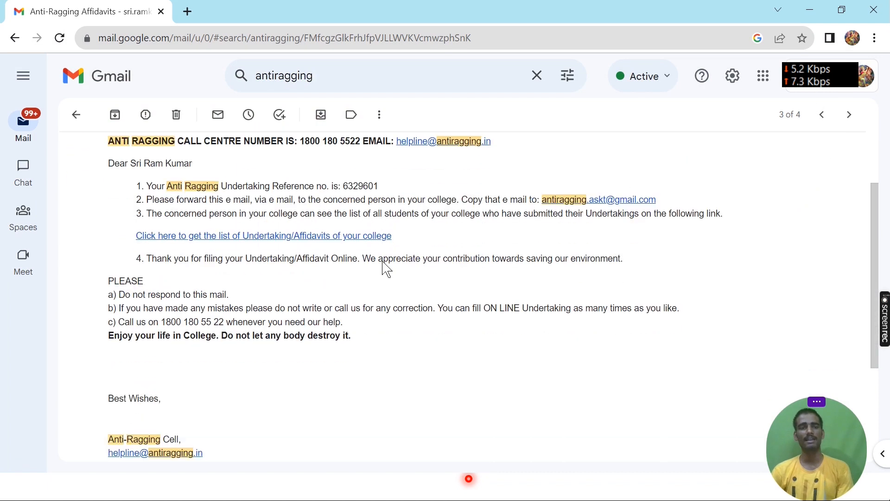
pyautogui.scroll(2, 333, 276)
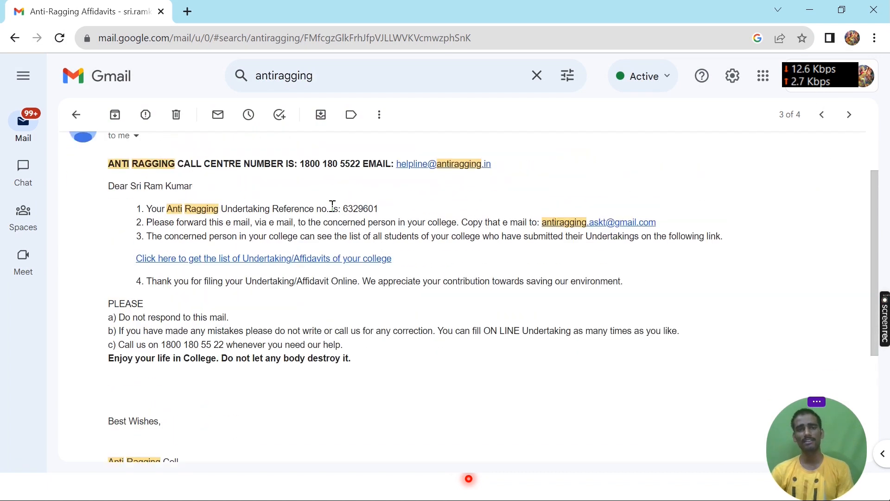
pyautogui.moveTo(380, 209); pyautogui.dragTo(317, 208)
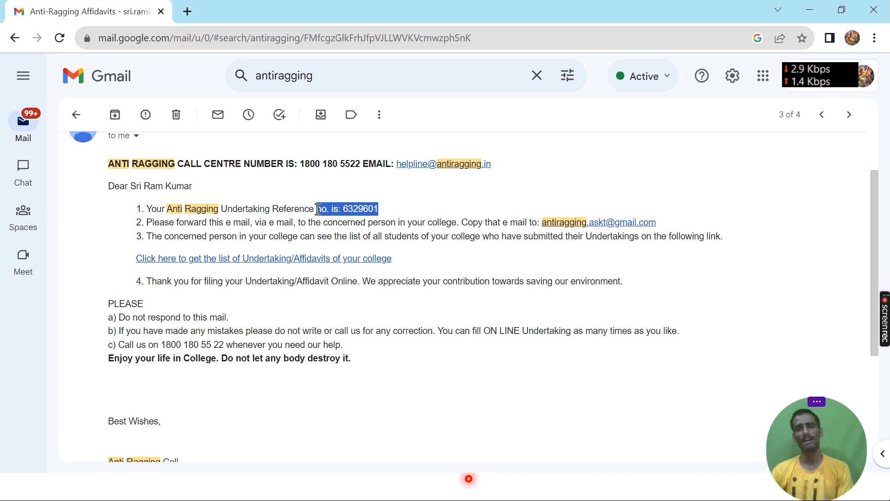
pyautogui.click(475, 328)
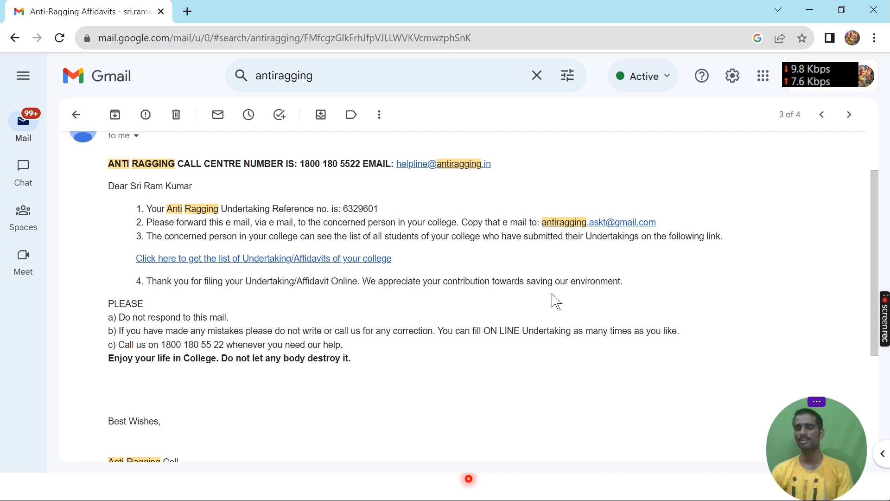
pyautogui.scroll(2, 300, 330)
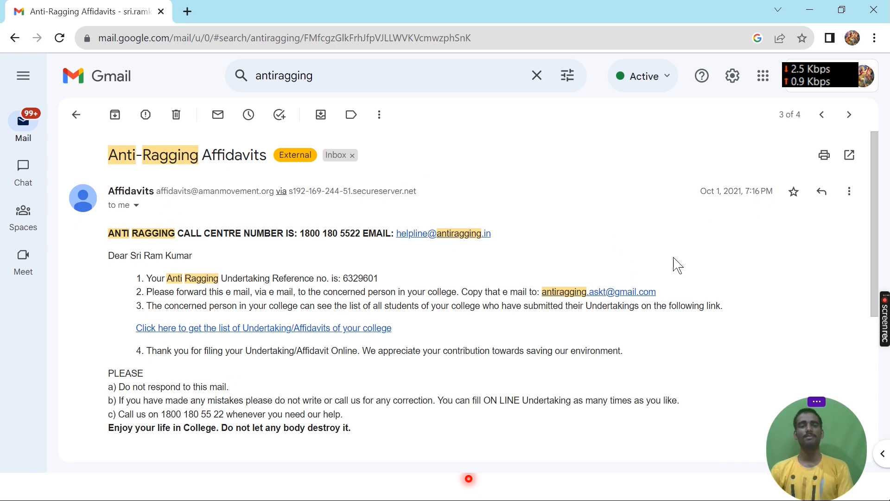
pyautogui.scroll(-2, 652, 296)
pyautogui.scroll(-4, 473, 396)
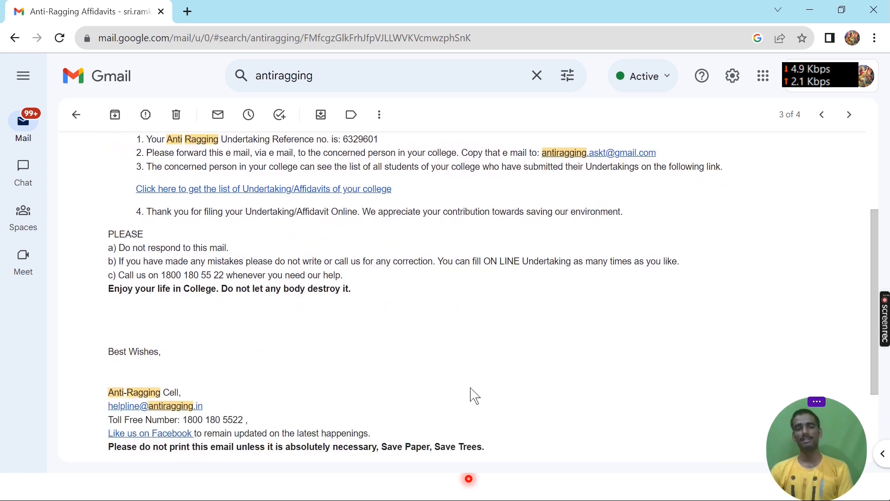
pyautogui.scroll(6, 473, 396)
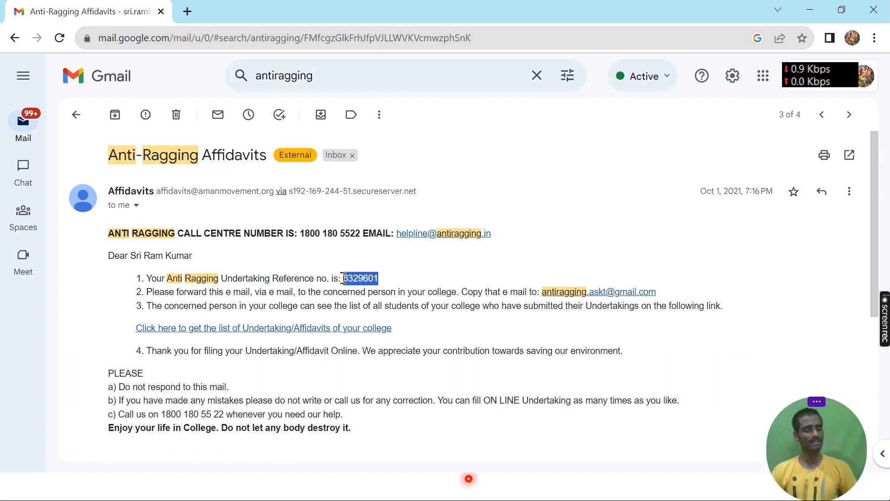
# Switch back to the Chrome window with the affidavit form and return to the page for choosing the educational institution type.
pyautogui.press('super+d')
pyautogui.click(390, 486)
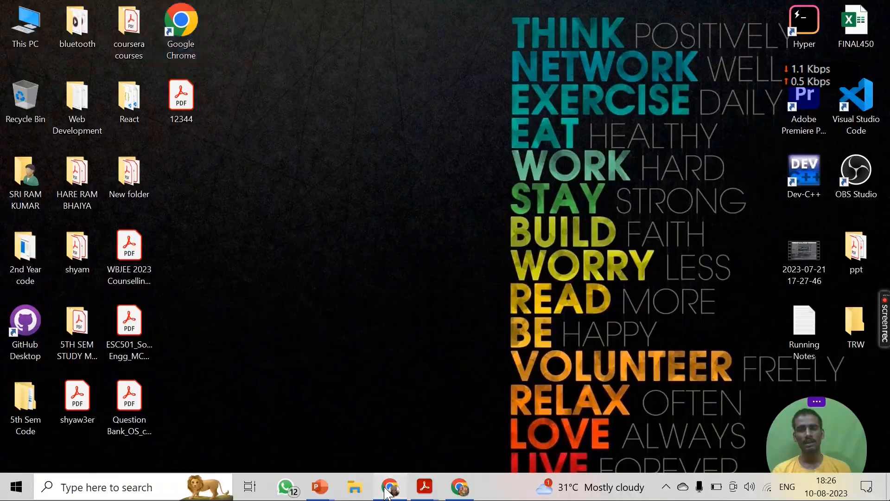
pyautogui.scroll(20, 294, 299)
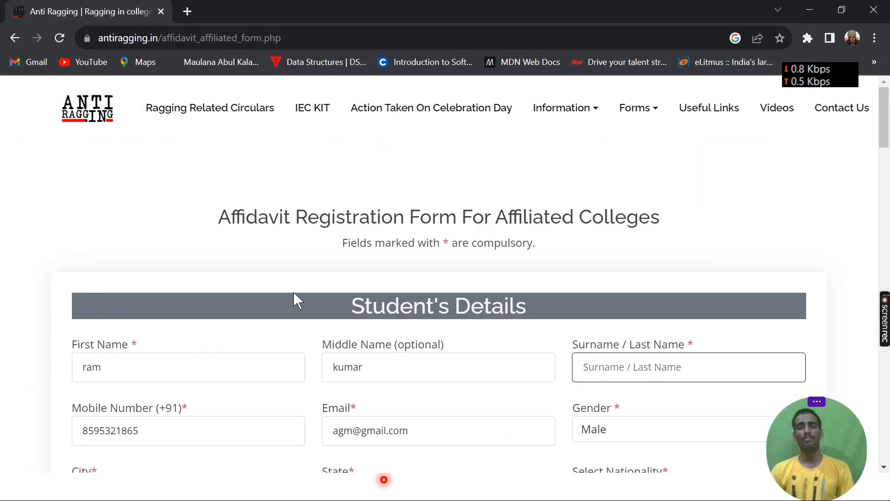
pyautogui.click(15, 38)
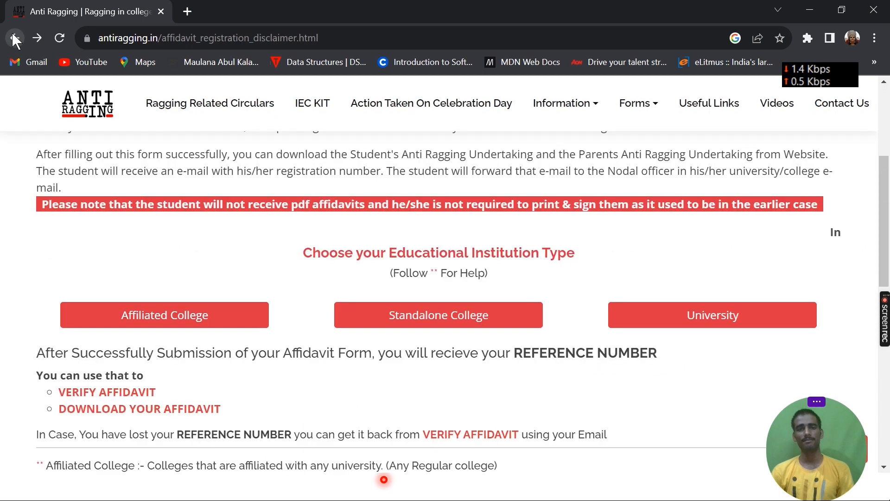
# Open the Verify Affidavit page to view its reference number and registered email fields, and return to the previous page.
pyautogui.scroll(-2, 175, 338)
pyautogui.click(102, 341)
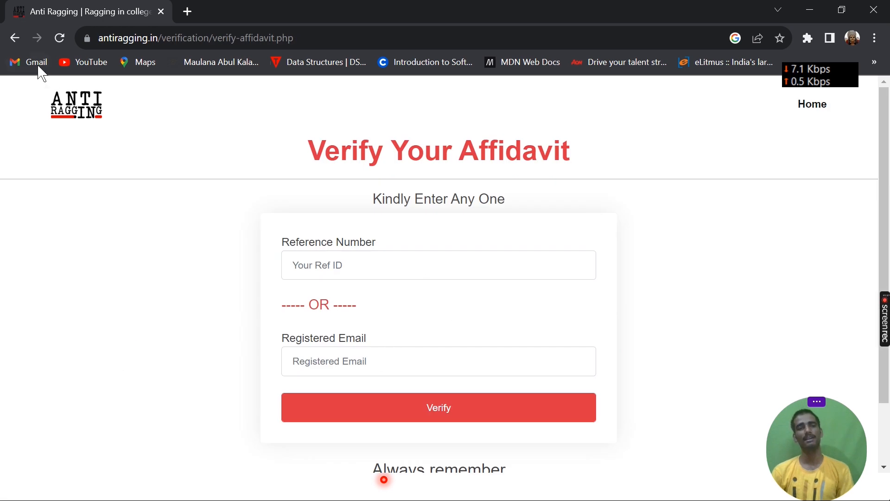
pyautogui.click(15, 38)
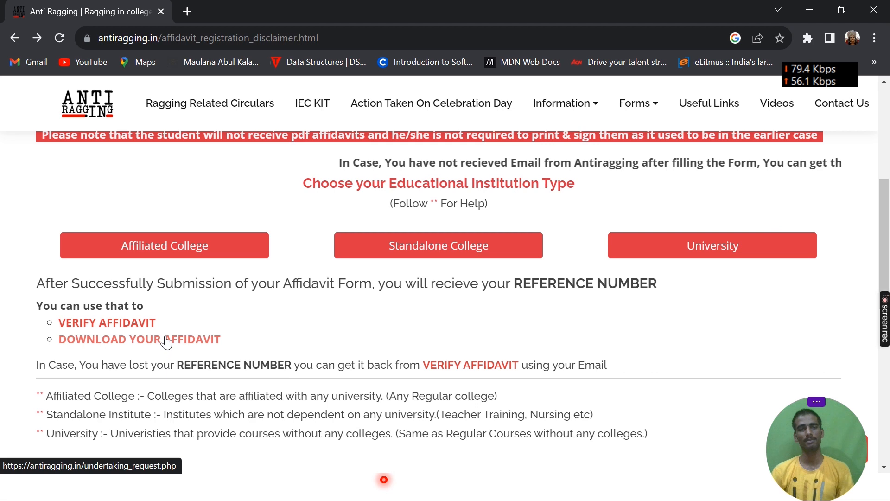